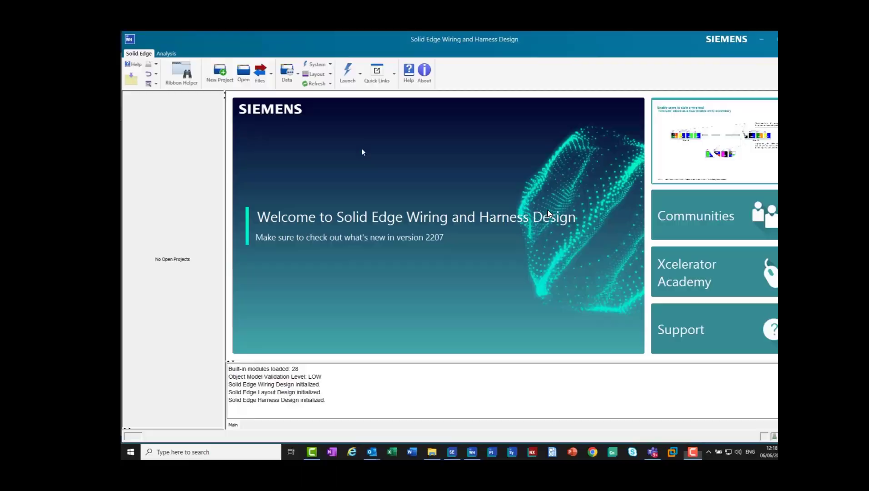
Create a project named test with the wiring design Design1 and its diagram Diagram1, then select the diagram in the project tree
left_click(222, 73)
type("test")
left_click(241, 248)
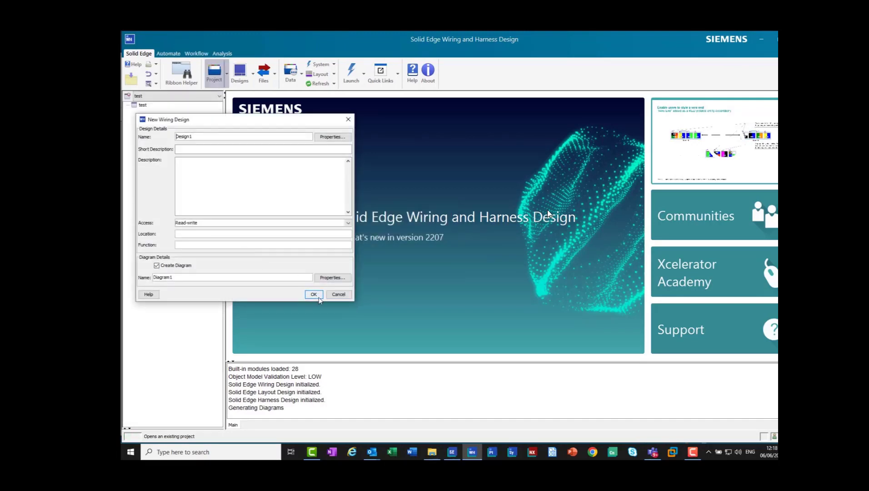
left_click(318, 296)
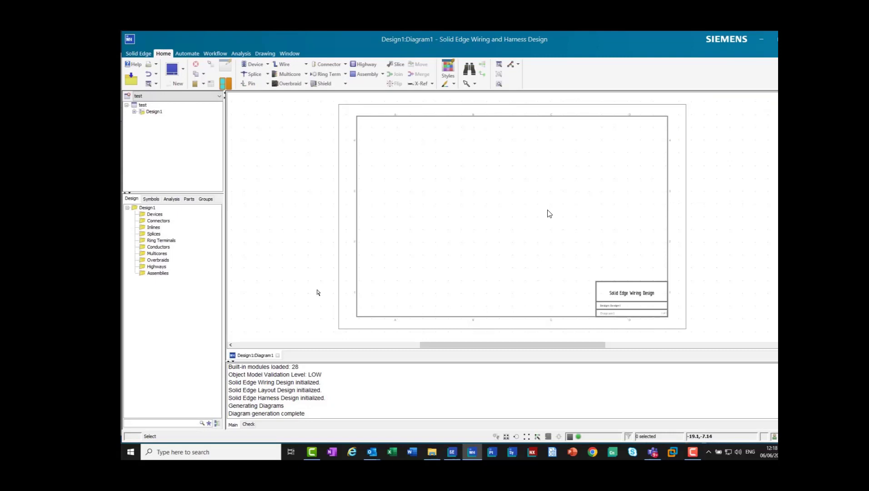
left_click(134, 111)
left_click(171, 125)
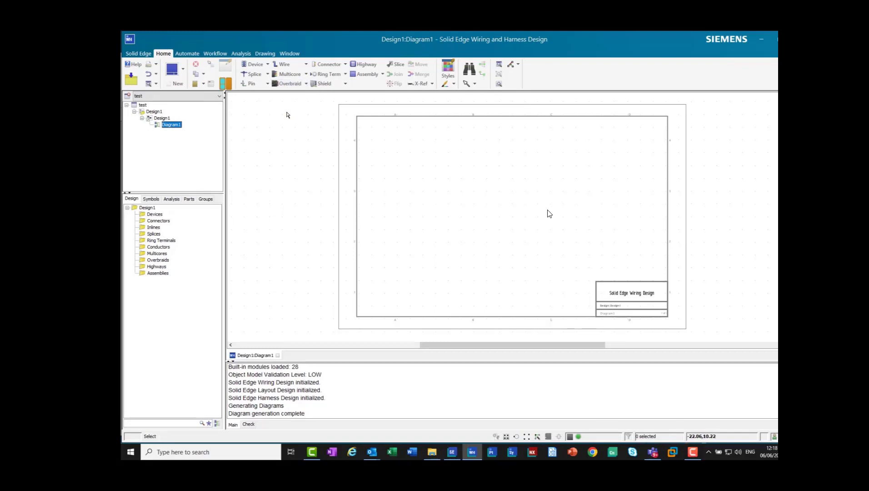
Place a multiple-cell battery symbol from the Quick Start - Electrical library's Batteries folder in the upper part of the diagram
left_click(151, 199)
left_click_drag(218, 260, 219, 304)
left_click(128, 295)
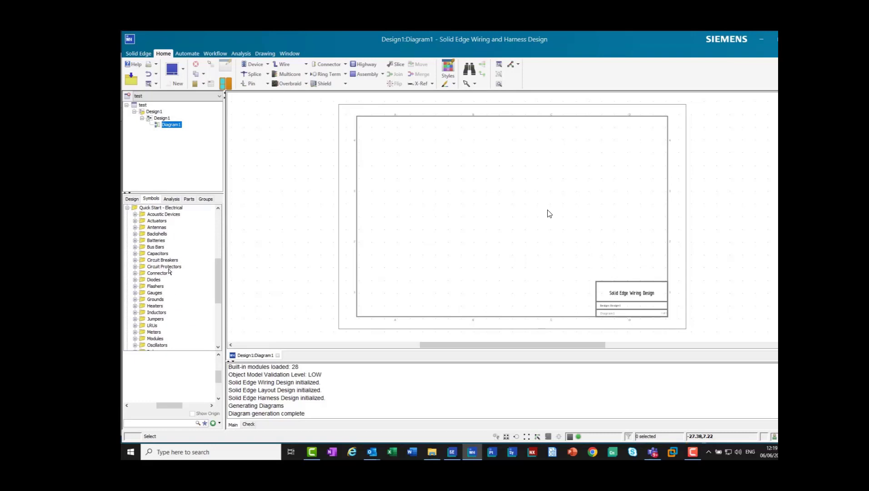
double_click(156, 240)
left_click(160, 247)
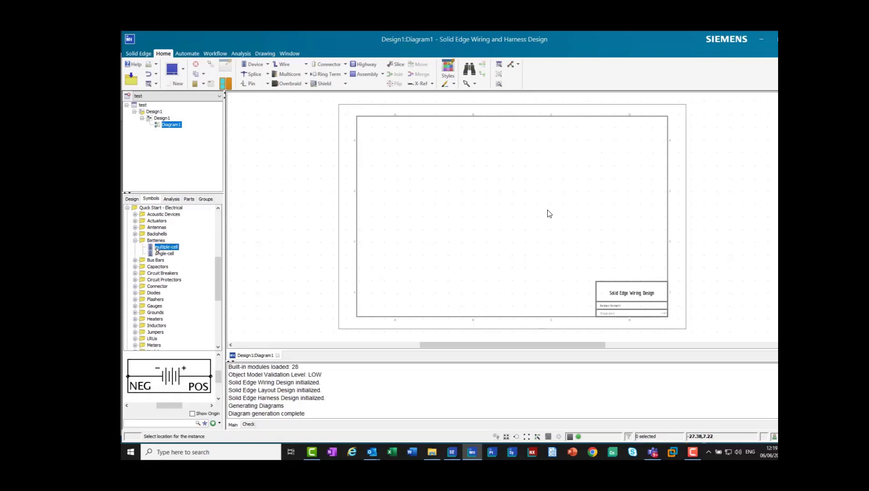
left_click(426, 177)
scroll(428, 178, "down", 3)
scroll(428, 178, "up", 5)
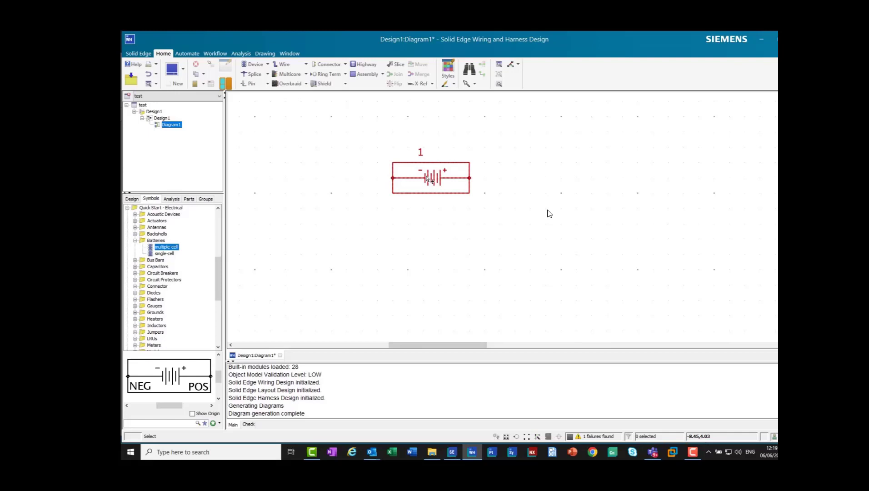
Rename the battery device as Batt1
double_click(435, 167)
mouse_move(408, 268)
left_mouse_down()
mouse_move(409, 349)
mouse_move(399, 263)
left_mouse_up()
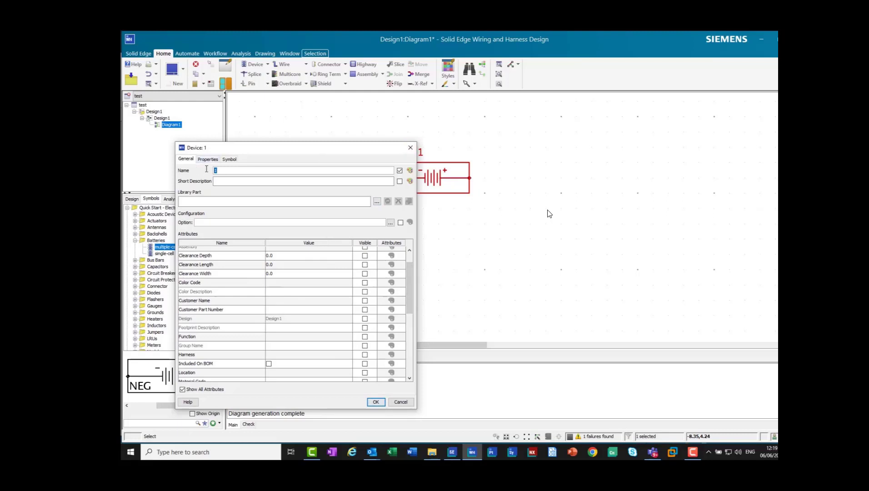
type("Batt1")
left_click(376, 402)
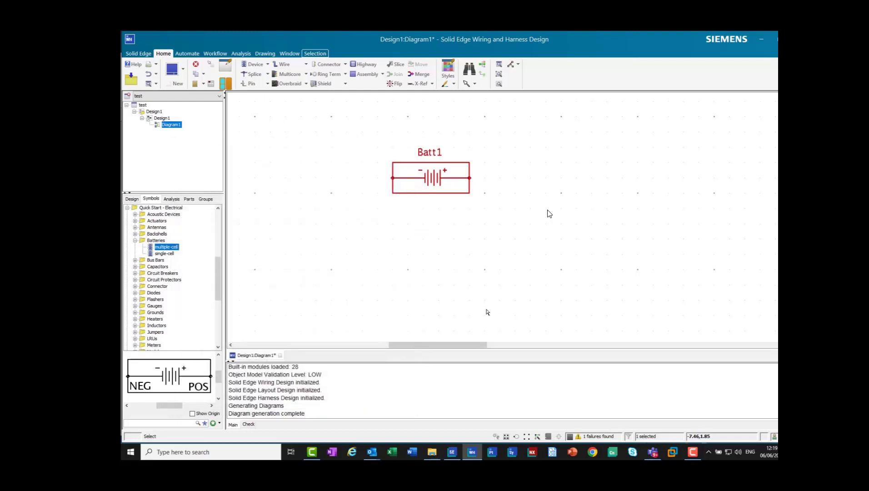
Try to assign library part BA12HL-00001 to the battery, accepting the proposed NEG and POS pin mapping
right_click(440, 195)
left_click(469, 364)
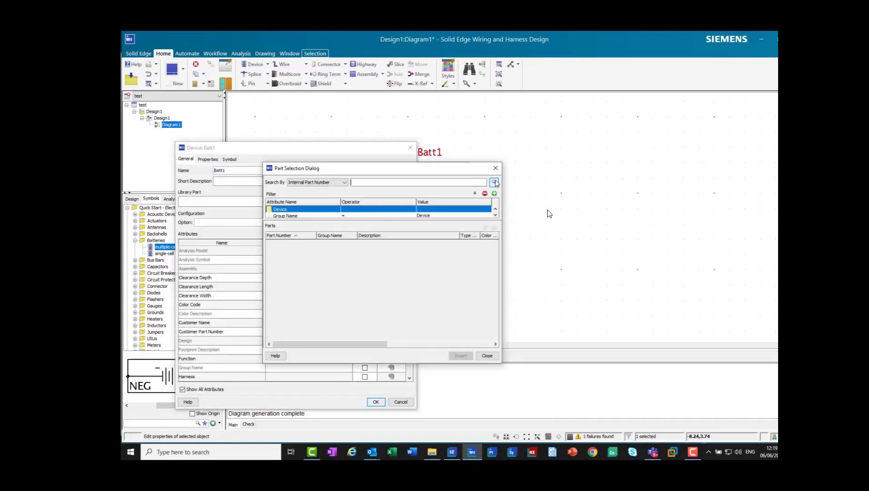
left_click(494, 182)
double_click(291, 248)
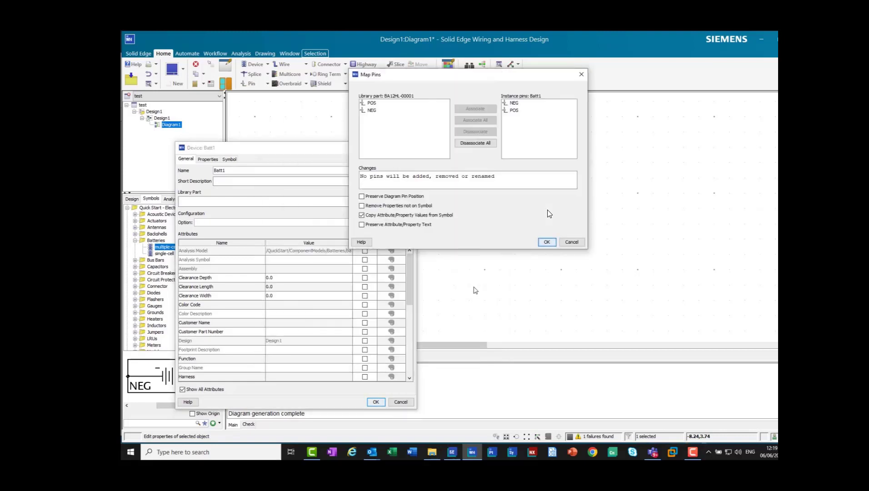
left_click(547, 242)
mouse_move(410, 283)
left_mouse_down()
mouse_move(413, 350)
mouse_move(419, 270)
left_mouse_up()
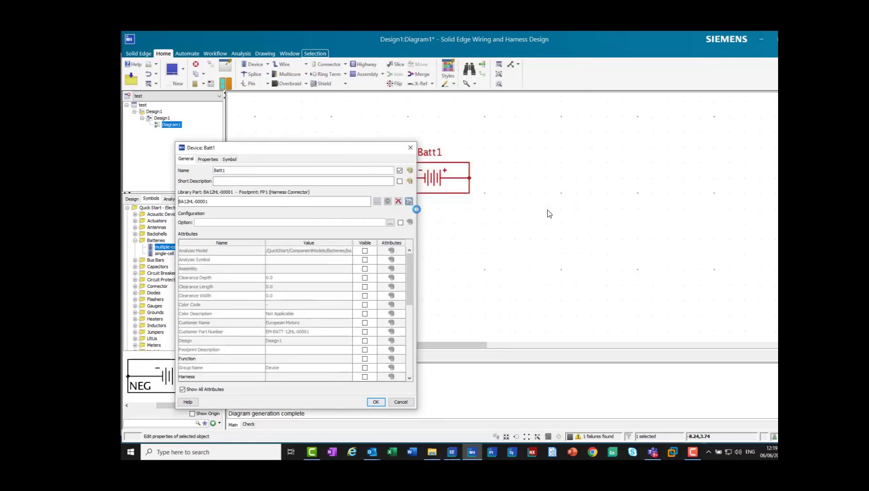
Examine the battery library part's details, including its supplier, property, pin and footprint data, and close its details and the device properties
left_click(409, 202)
left_click(196, 91)
left_click(217, 91)
left_click(259, 91)
left_click(280, 91)
left_click(332, 92)
left_click(360, 92)
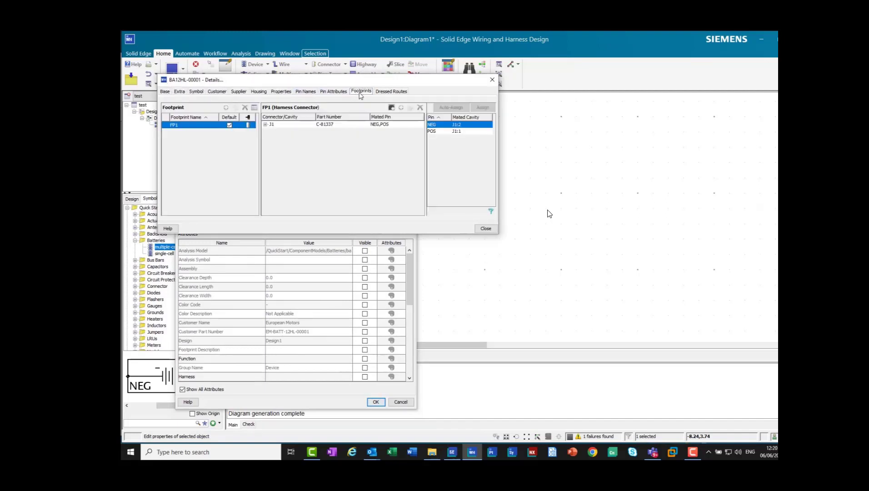
left_click(492, 79)
left_click(411, 148)
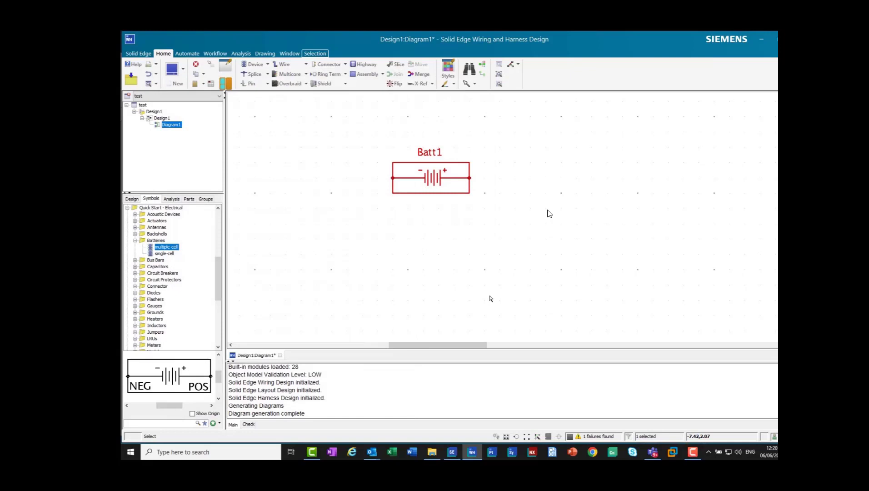
Search the symbol library for switch and place the "switch - single" symbol in line with the battery's positive side
left_click(171, 422)
type("switch")
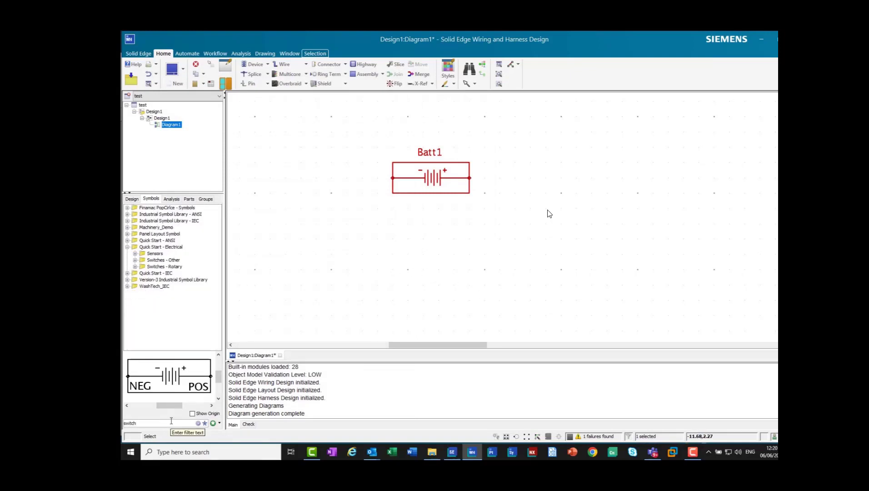
left_click(135, 260)
left_click(165, 326)
left_click_drag(161, 326, 646, 178)
scroll(595, 301, "down", 1)
scroll(594, 301, "down", 1)
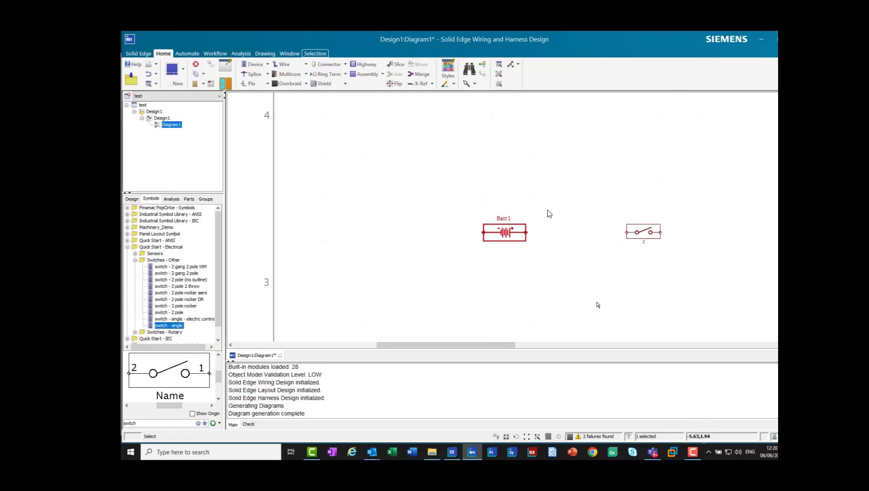
Search the symbol library for lamp and place the Visual Indicators lamp symbol in line beyond the switch
type("lamp")
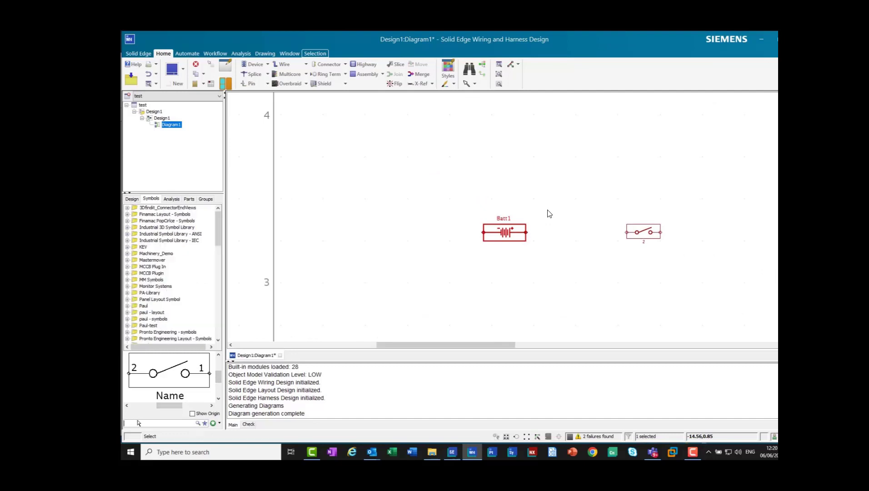
left_click(135, 234)
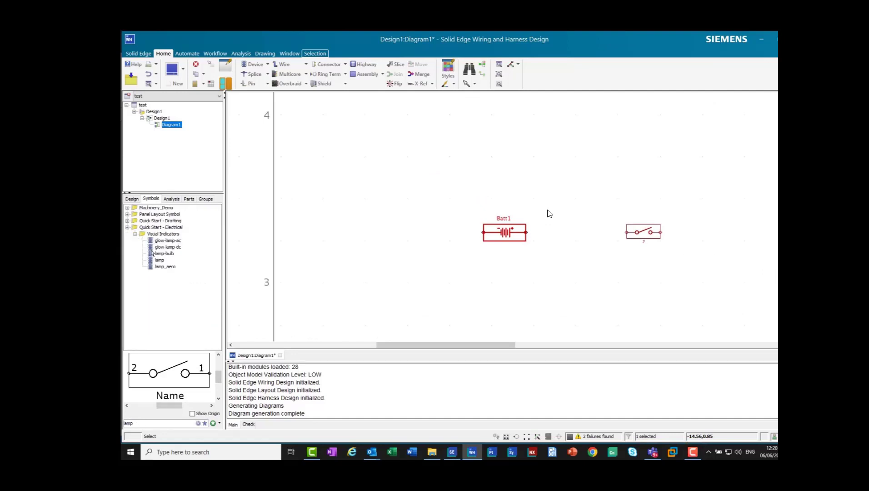
left_click(160, 260)
left_click_drag(157, 262, 769, 233)
left_click_drag(517, 348, 545, 348)
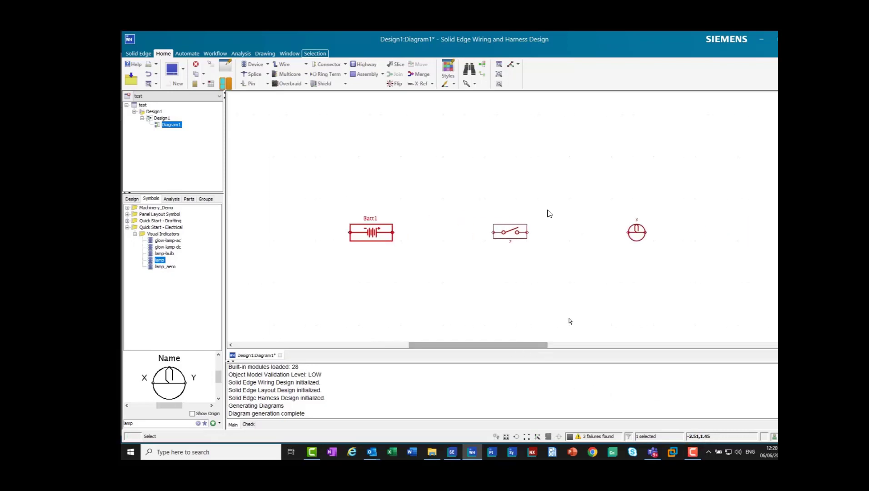
Assign library part SWCH-0101, a single pole single throw switch, to the switch with the proposed pin mapping
right_click(519, 240)
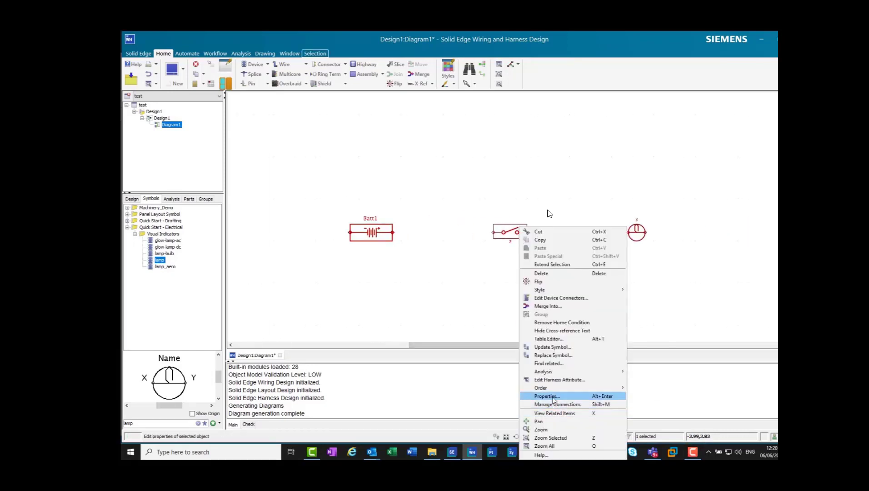
left_click(564, 394)
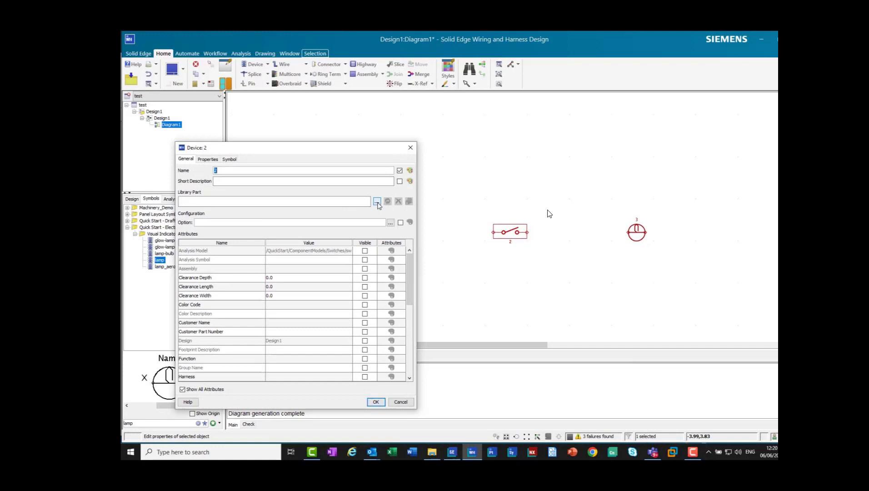
left_click(378, 203)
left_click(499, 183)
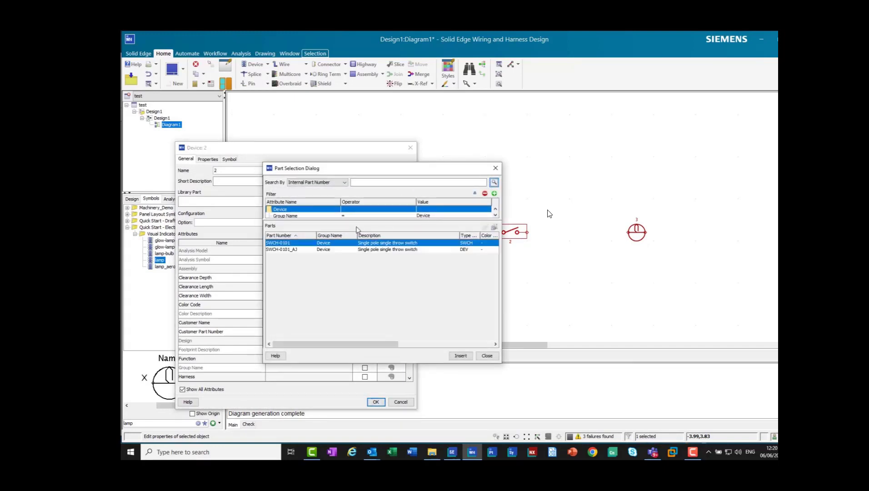
double_click(276, 243)
left_click(548, 243)
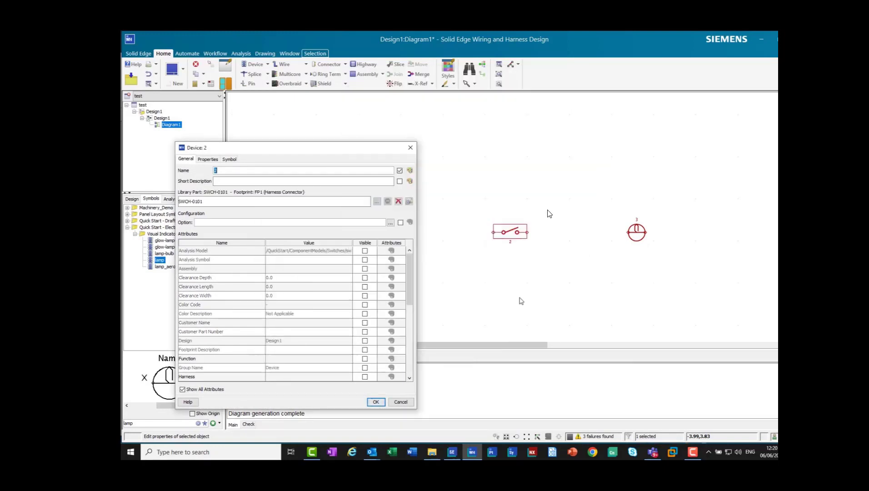
left_click(376, 402)
Assign library part LMP-1000, Standard Lamp Auto, to the lamp with the proposed pin mapping
double_click(639, 243)
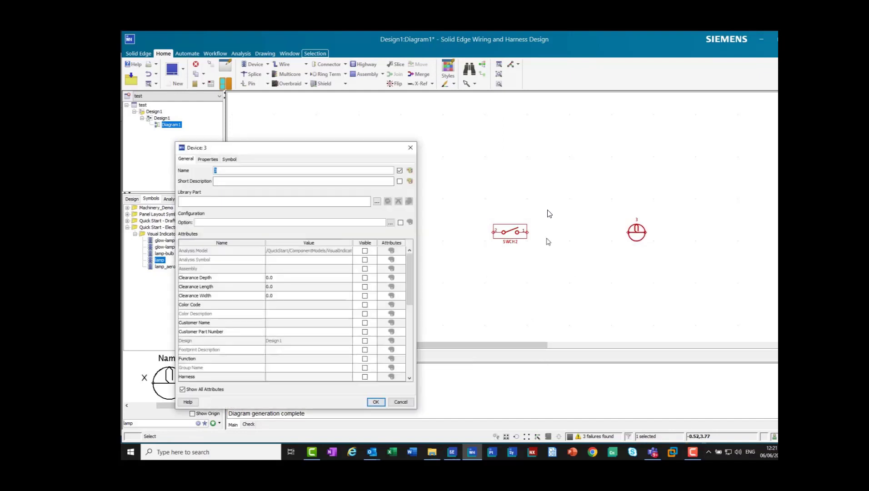
left_click(377, 201)
left_click(493, 182)
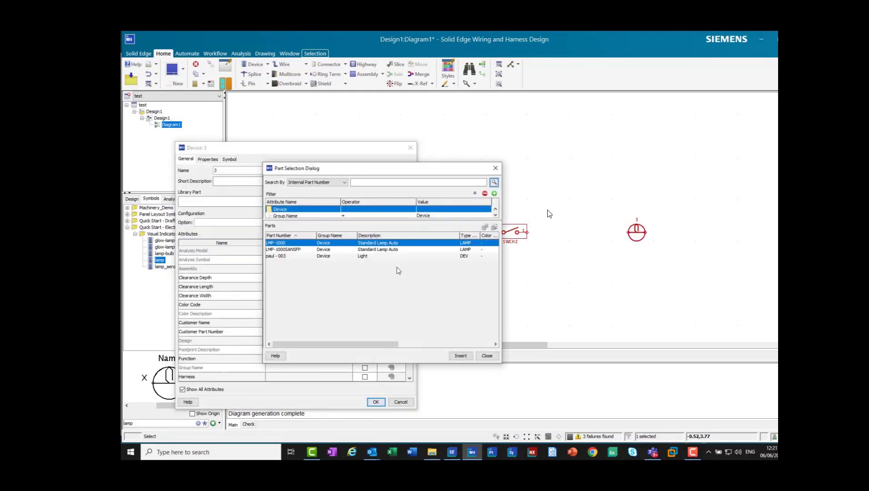
double_click(276, 245)
left_click(547, 242)
left_click(376, 402)
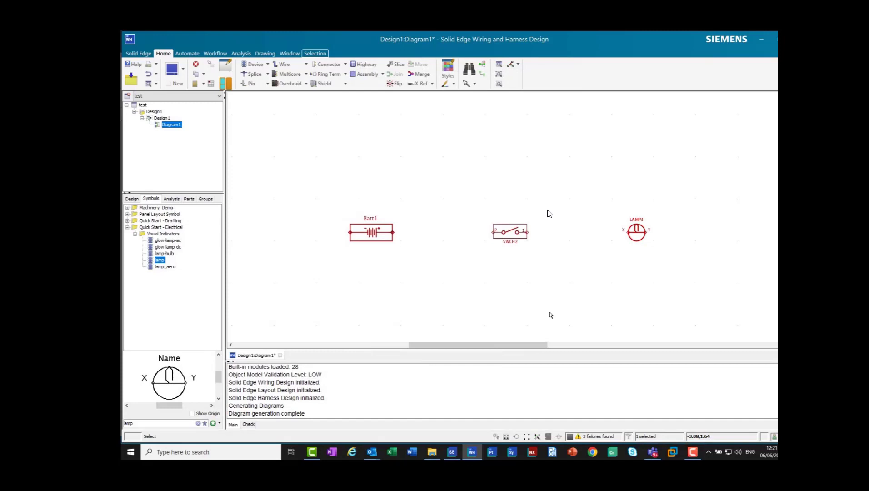
Draw a wire from the battery's positive pin to pin 2 of the switch
left_click(306, 65)
left_click(297, 73)
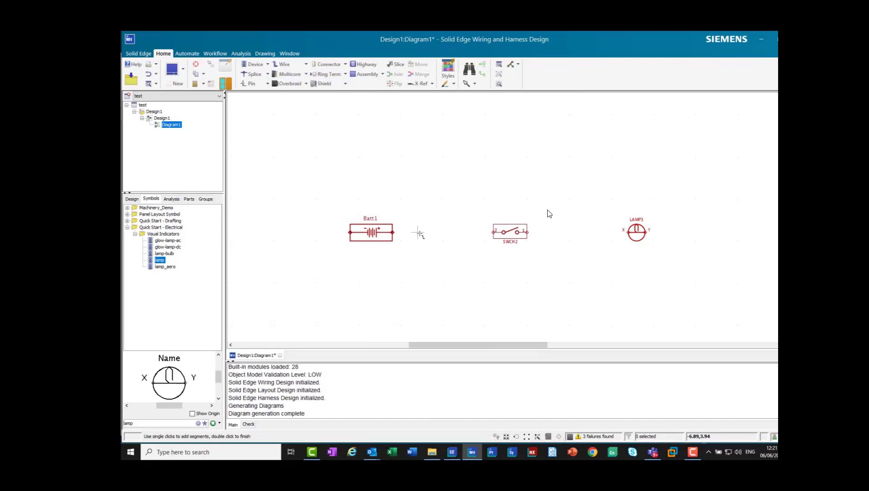
left_click(393, 232)
double_click(493, 233)
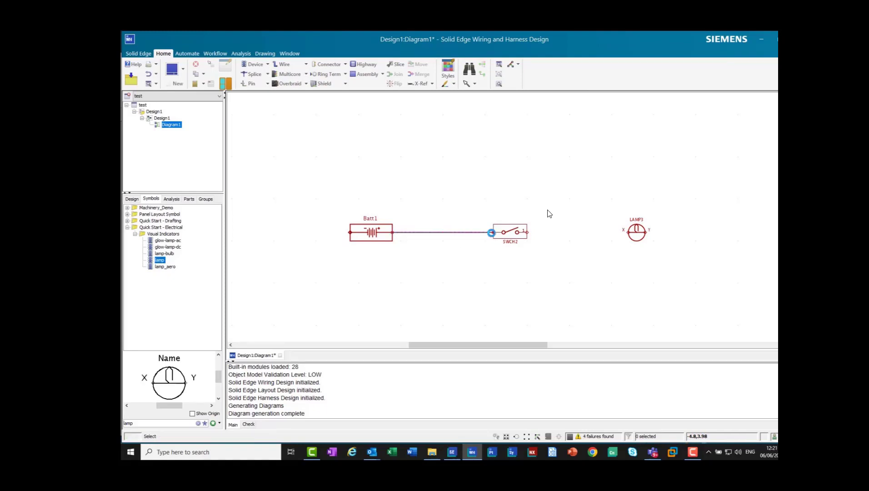
Review the properties of the wire between the battery and the switch
left_click(448, 232)
right_click(448, 232)
left_click(464, 398)
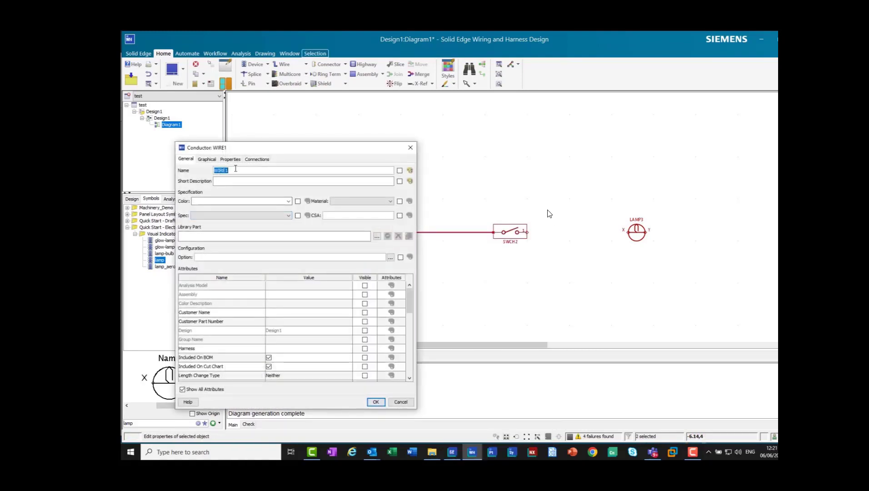
key("Return")
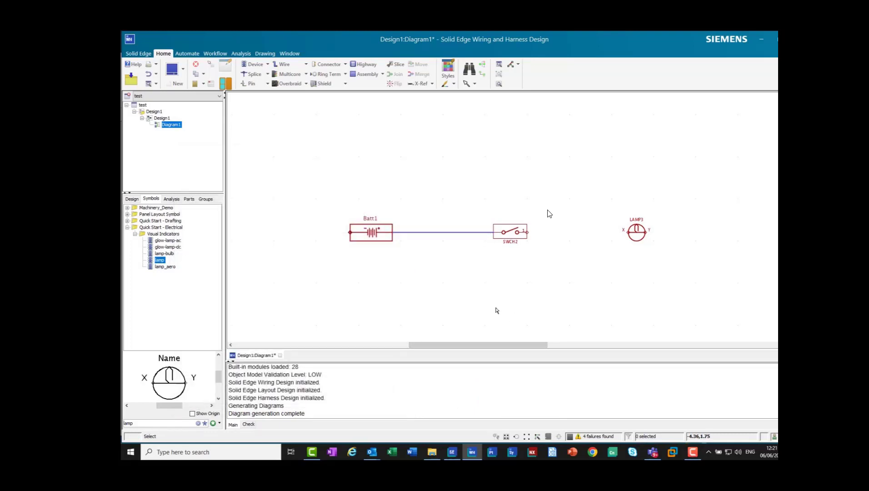
Draw a wire from pin 1 of the switch to just short of the lamp's pin X
left_click(285, 64)
left_click(527, 232)
double_click(621, 232)
Filter the design checks by "Wire not terminating at a pin" and extend the loose wire end to the lamp's pin X
left_click(248, 424)
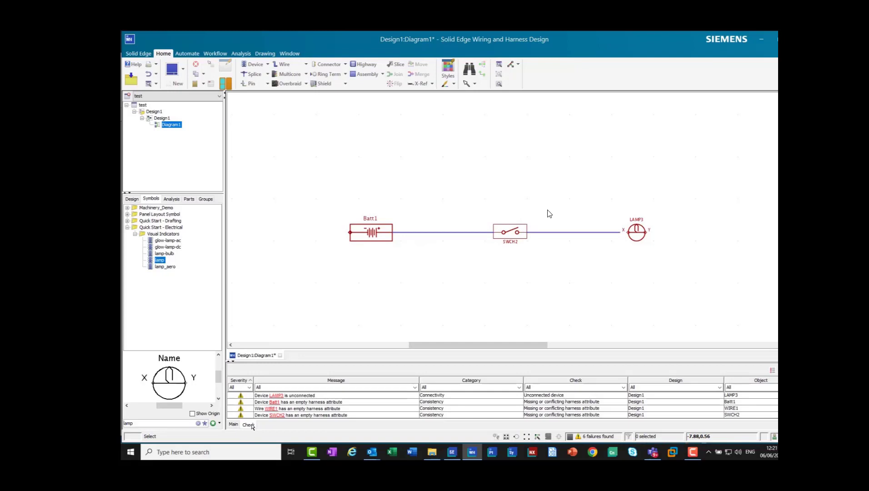
left_click(623, 387)
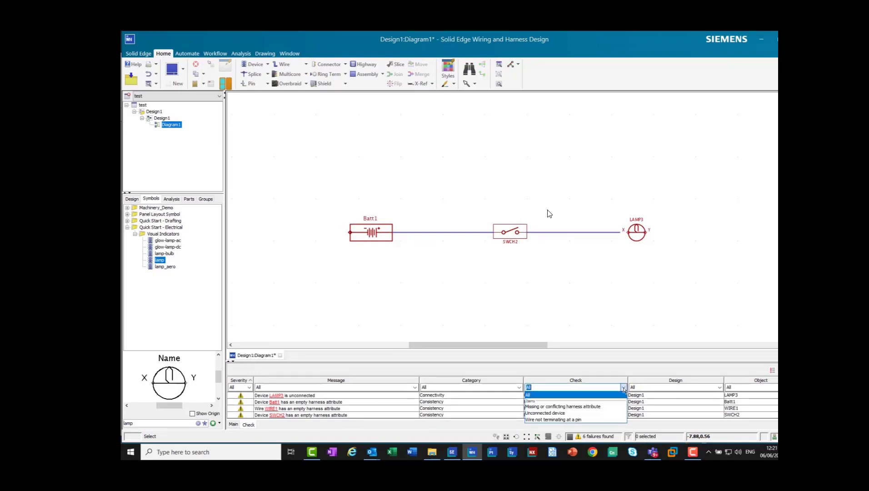
left_click(582, 423)
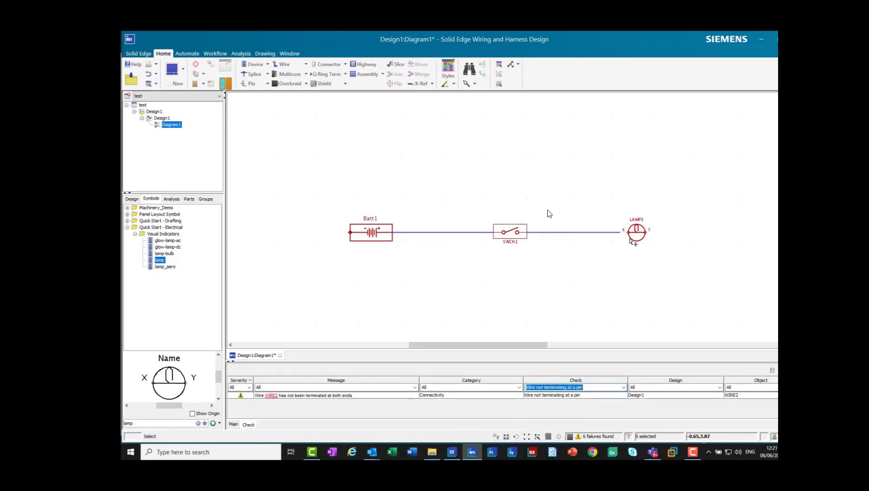
left_click_drag(620, 232, 628, 232)
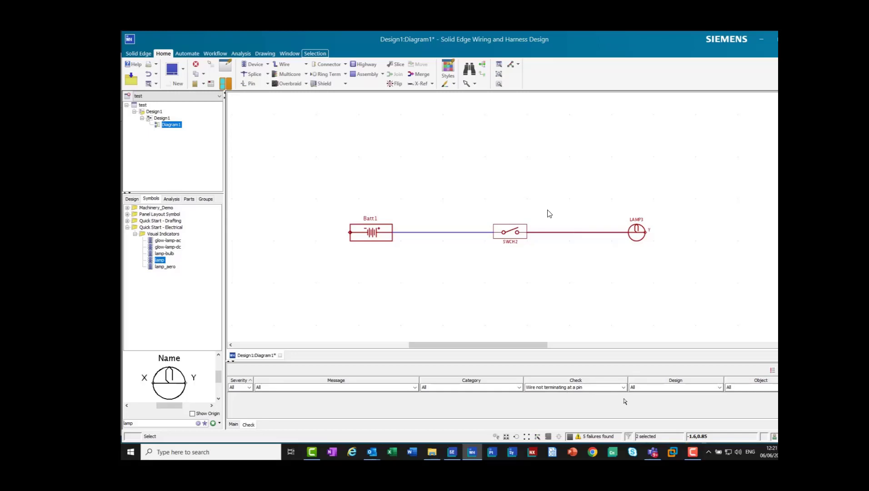
Draw a return wire from the lamp's pin Y, routed below the components, to the battery's negative pin
left_click(282, 64)
left_click(646, 233)
left_click(696, 233)
left_click(696, 299)
left_click(291, 300)
left_click(291, 233)
double_click(350, 233)
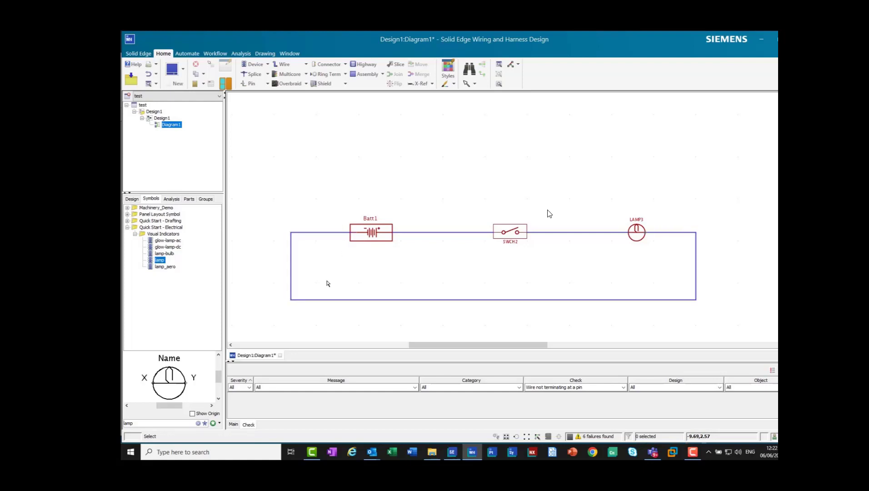
Start a qualitative simulation of the circuit and set the position of switch SWCH2 to closed
left_click(172, 199)
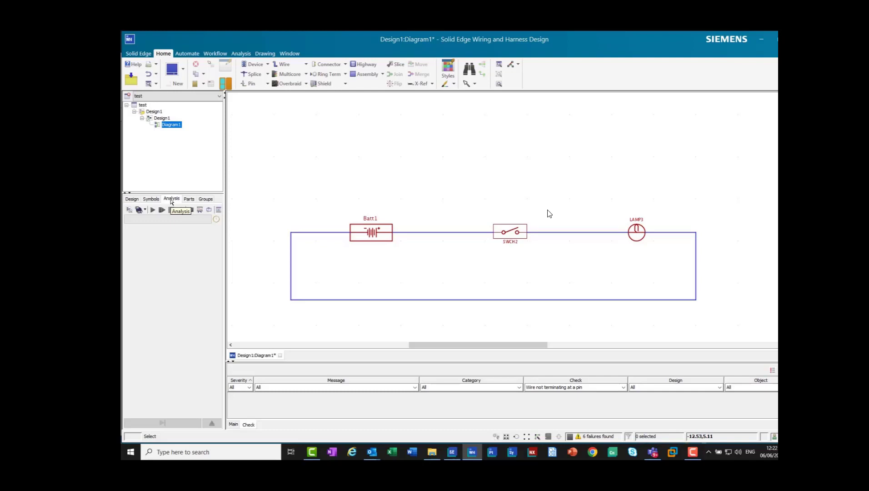
left_click(145, 213)
left_click(155, 230)
left_click(153, 210)
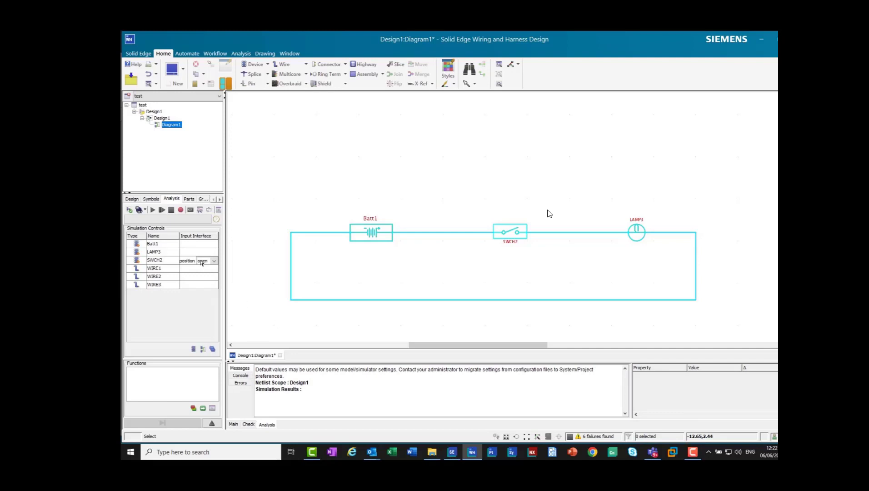
left_click(201, 262)
mouse_move(524, 241)
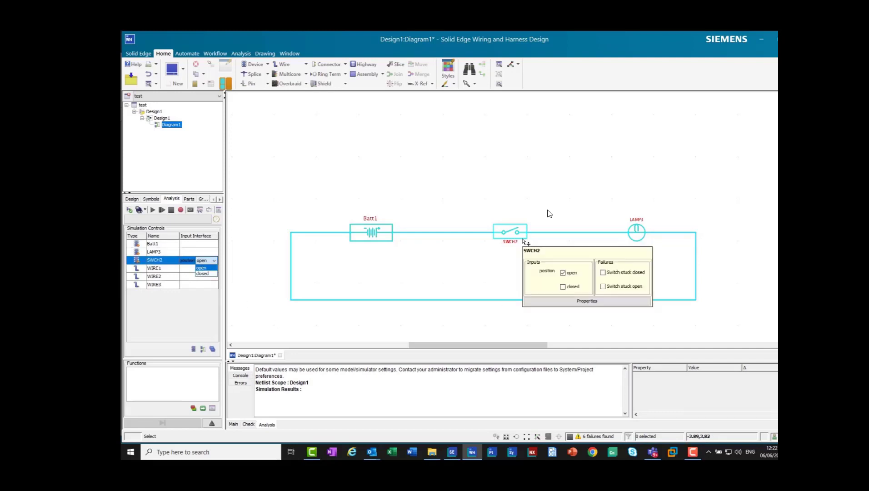
left_click(203, 273)
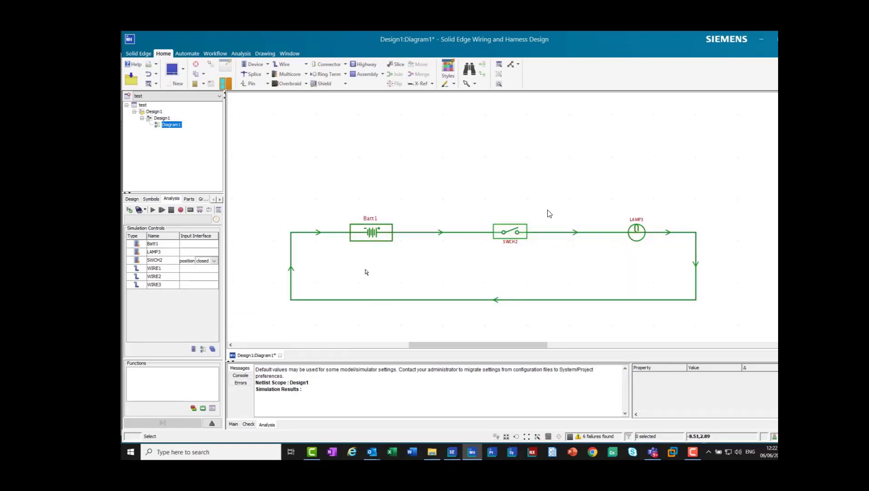
Set the position of switch SWCH2 back to open and keep the simulation type on Qualitative
left_click(213, 262)
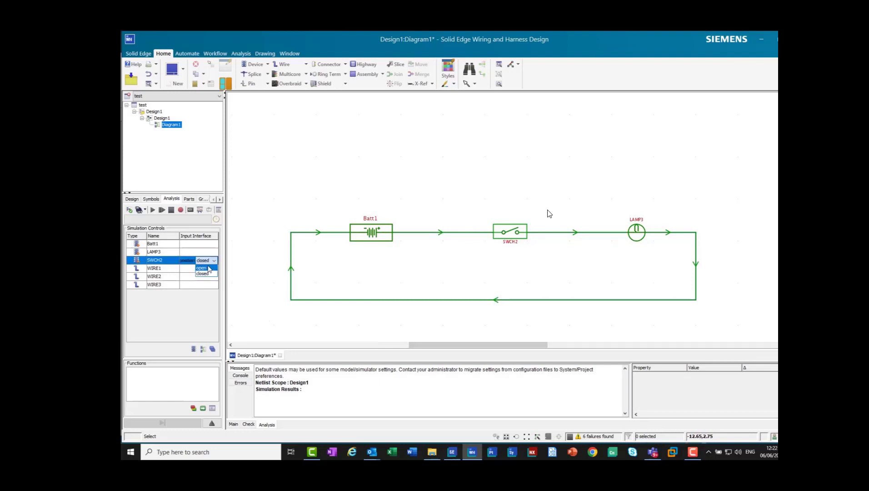
left_click(209, 267)
left_click(145, 209)
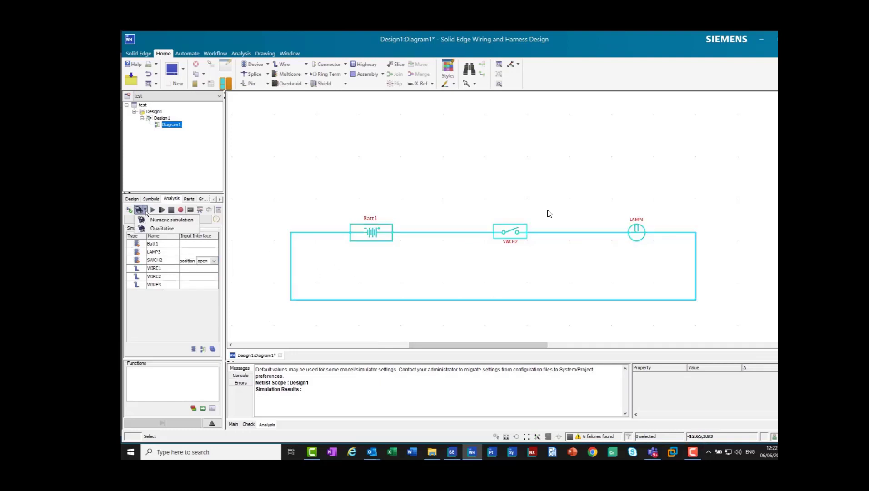
left_click(152, 229)
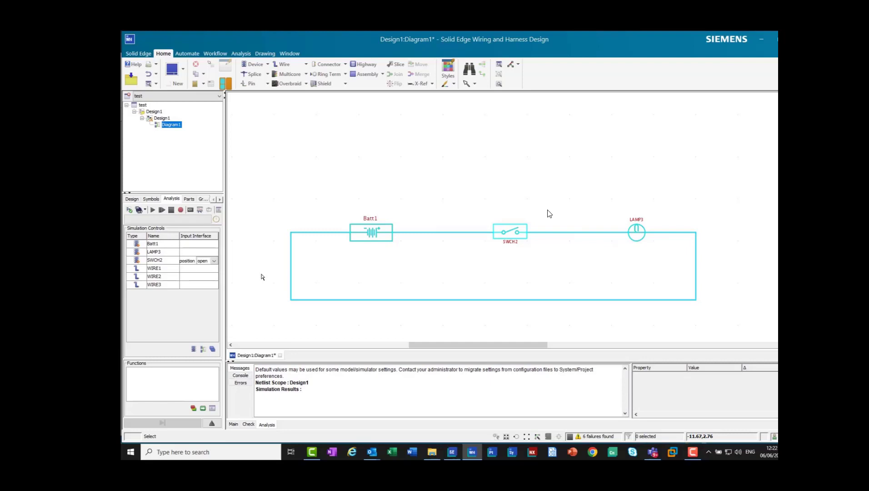
Set all wires of the circuit to color B, material TWC and spec 0.35 in their shared conductor properties
left_click(313, 234)
left_click_drag(277, 185, 713, 321)
right_click(720, 311)
left_click(721, 406)
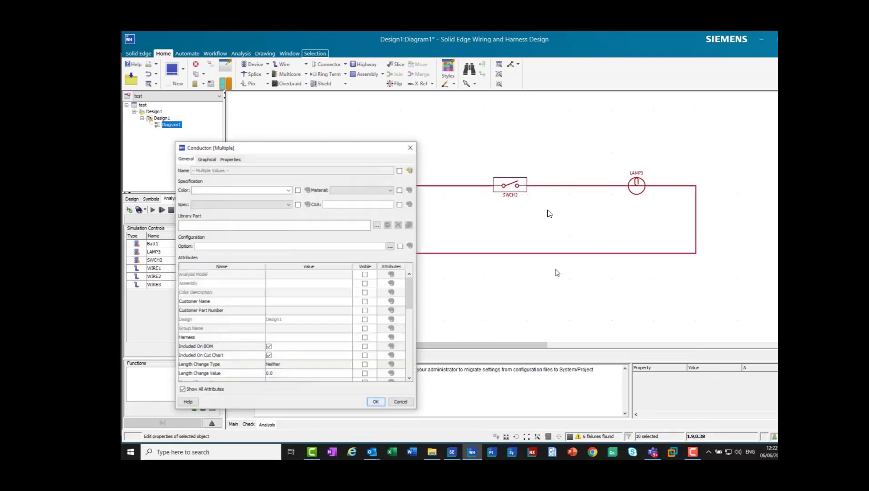
left_click(289, 190)
left_click(273, 203)
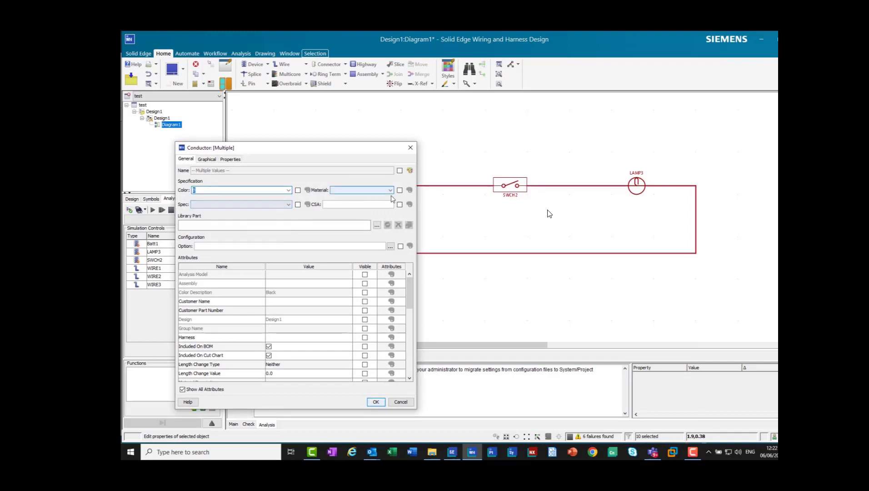
left_click(390, 190)
left_click(359, 220)
left_click(288, 205)
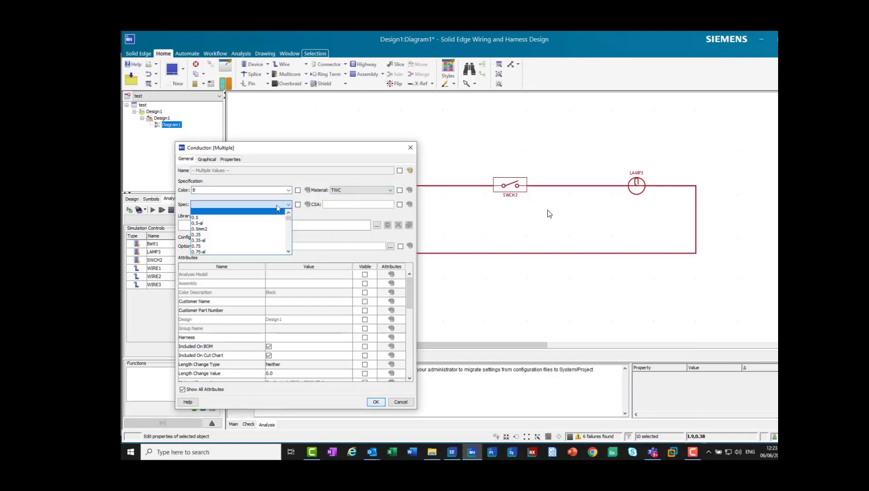
left_click(237, 235)
left_click(376, 402)
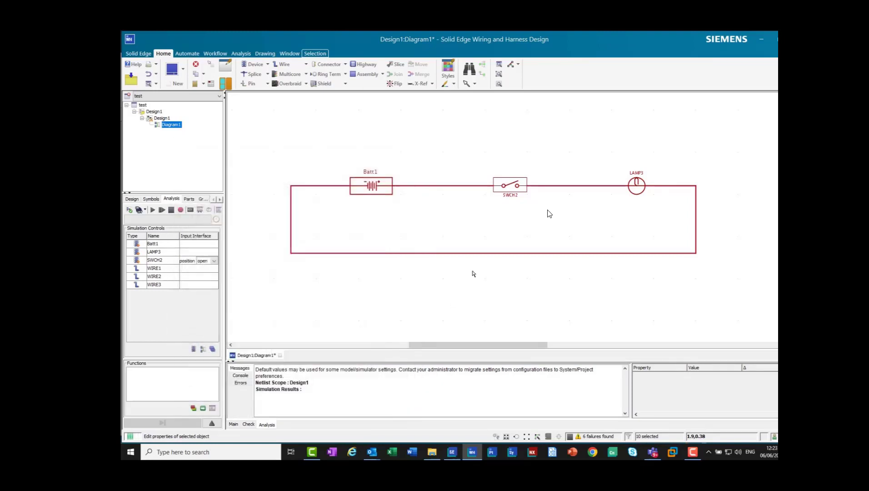
left_click(474, 273)
Switch to numeric simulation and set the position of switch SWCH2 to closed
left_click(145, 210)
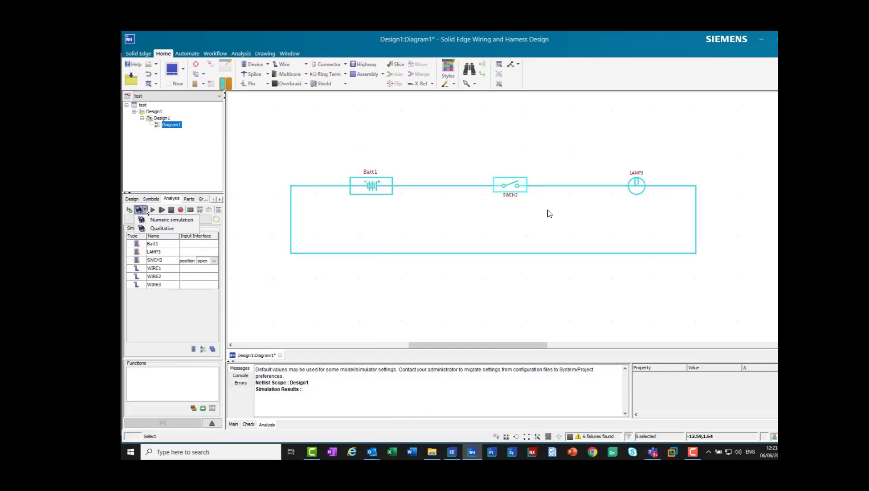
left_click(166, 219)
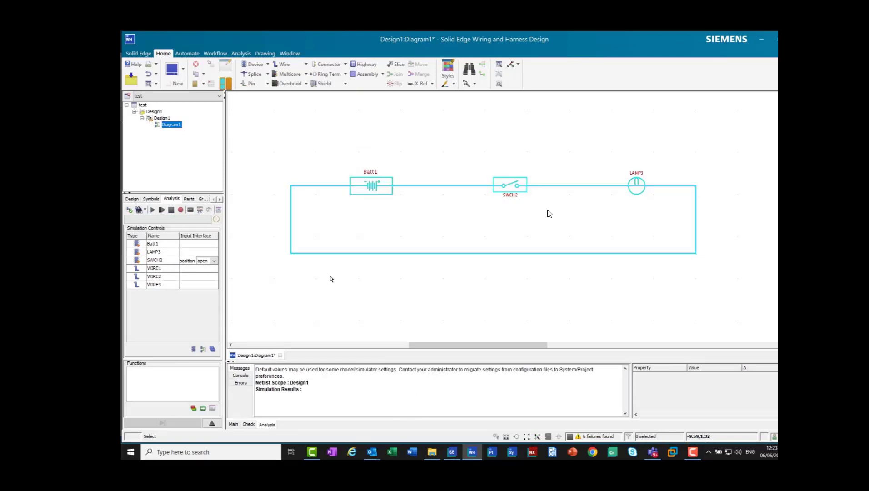
left_click(214, 261)
left_click(205, 276)
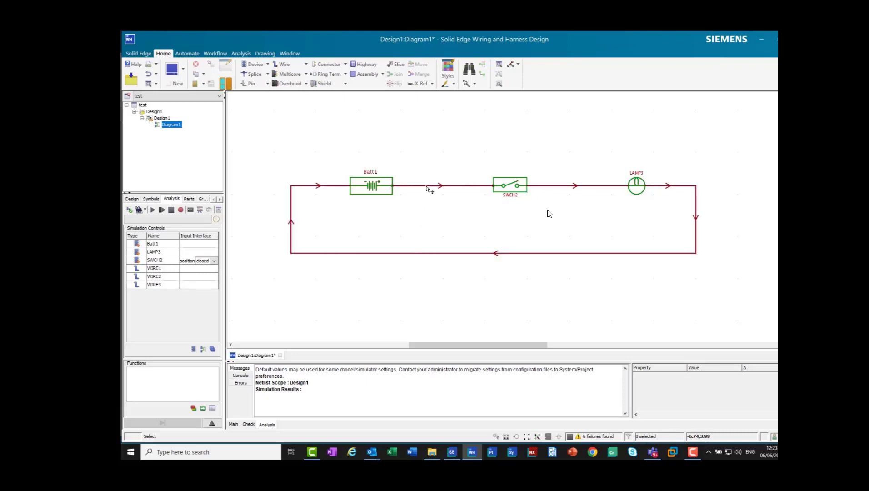
Examine the simulated electrical values of the battery-to-switch wire and the full simulation properties of the lamp
mouse_move(427, 189)
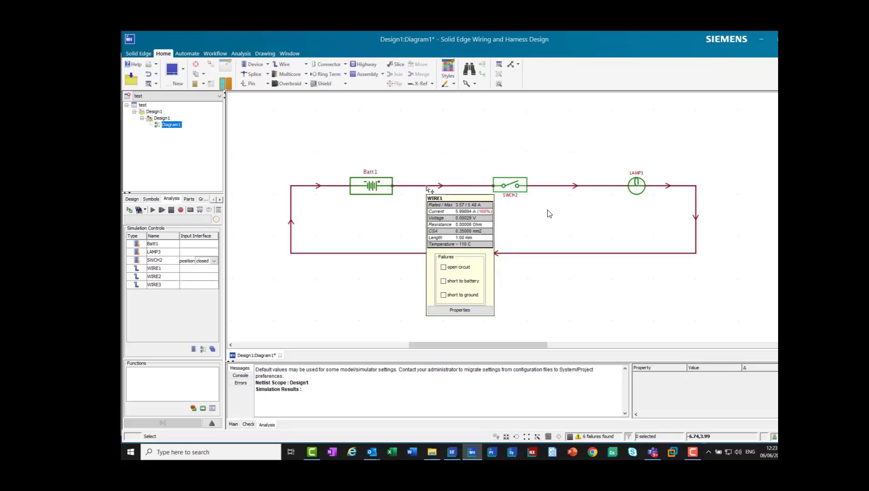
mouse_move(636, 194)
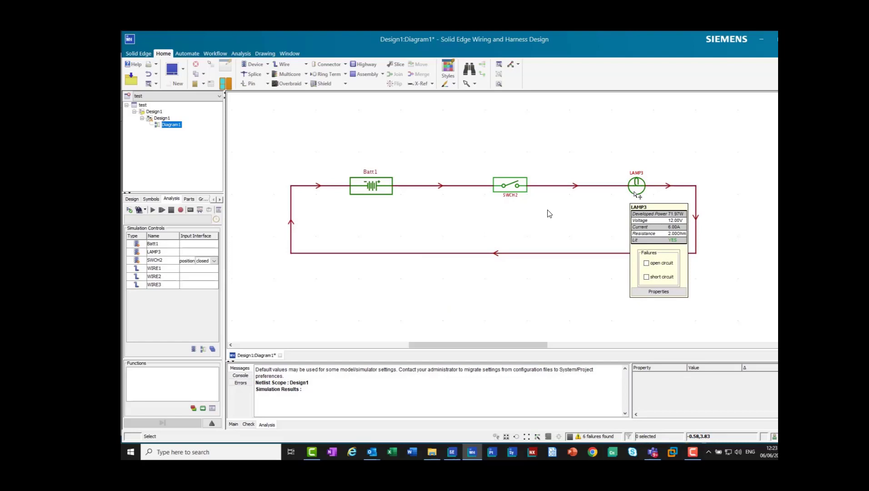
left_click(651, 293)
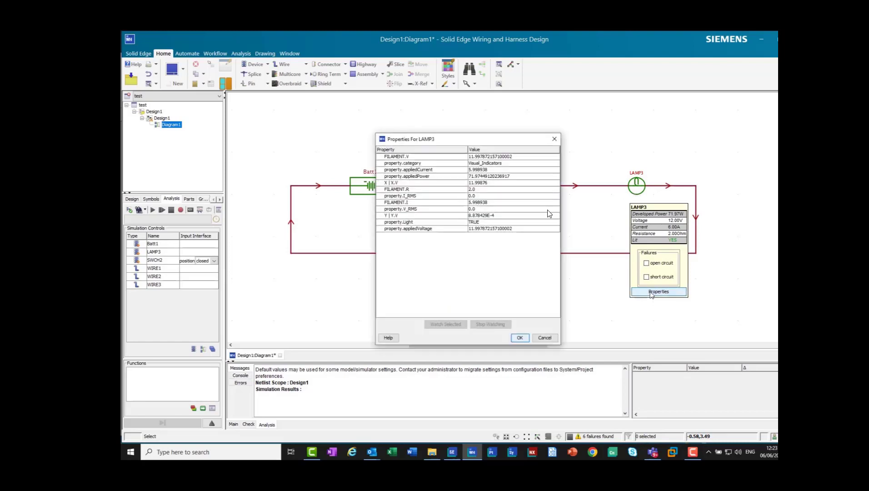
left_click(520, 338)
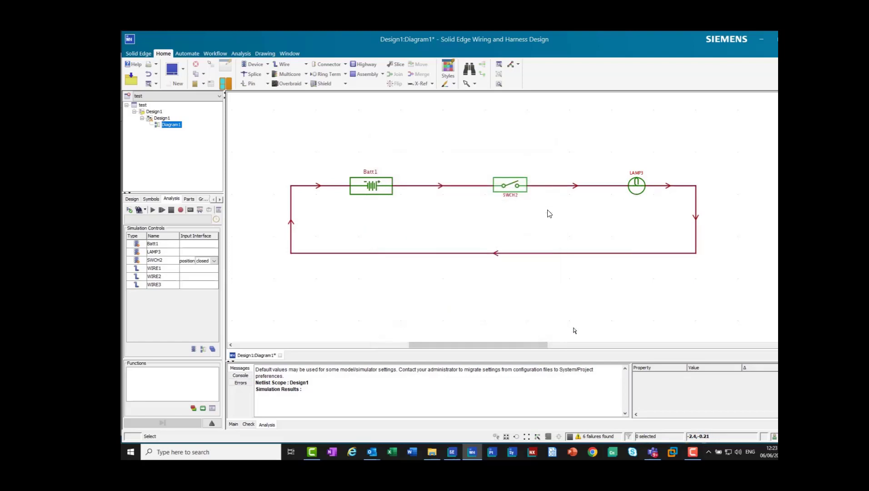
Find the fuse part FU-1A-00001 and insert it into the wire between the battery and the switch
left_click(133, 199)
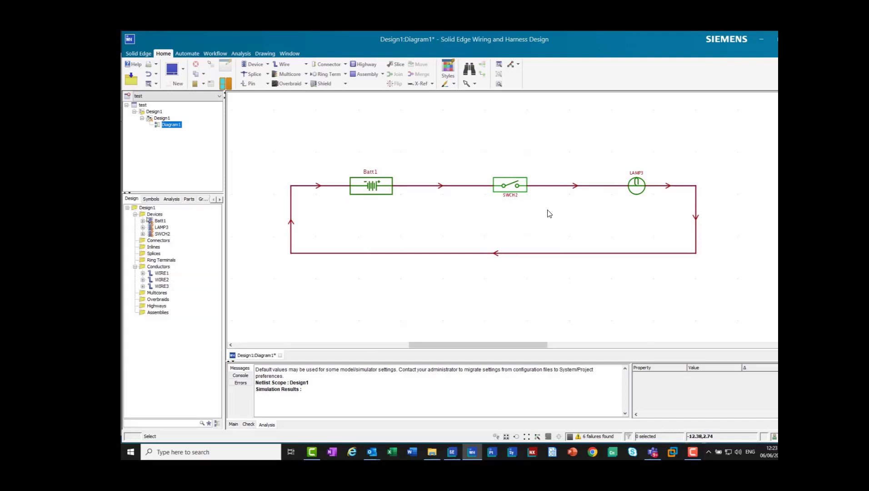
left_click(188, 199)
type("fu")
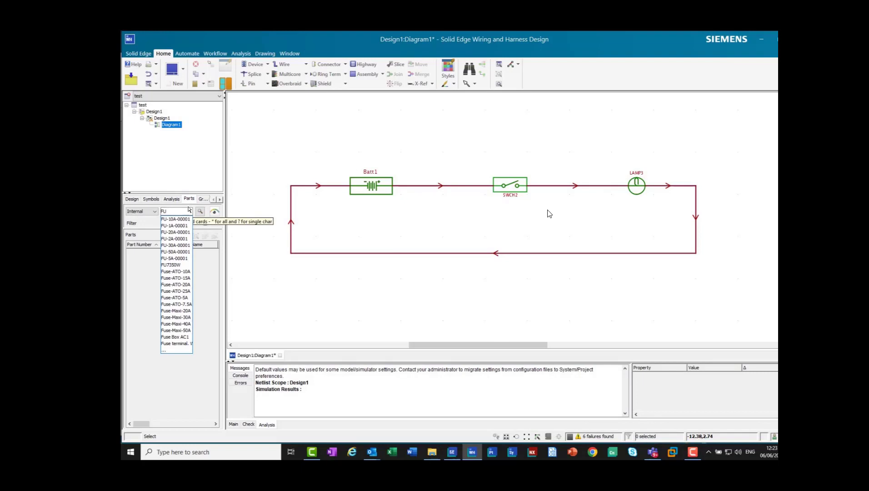
left_click(178, 228)
left_click_drag(133, 254, 438, 190)
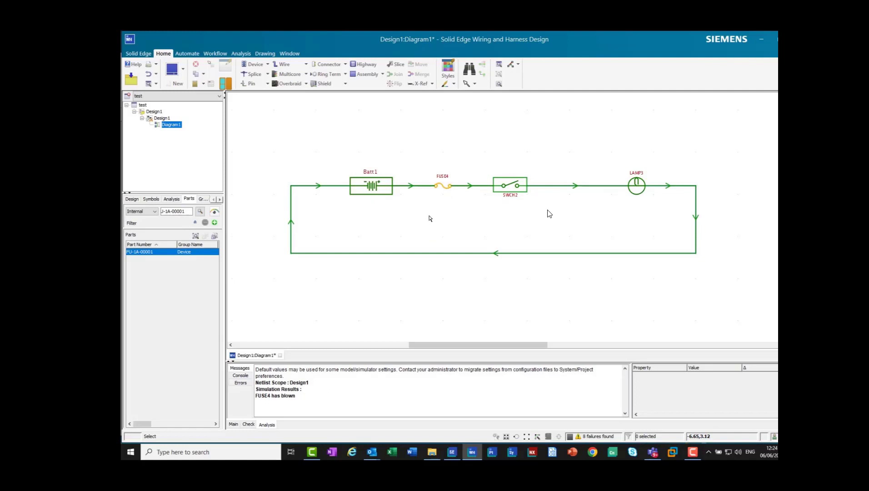
Remove library part FU-1A-00001 from the fuse and try to assign FU-10A-00001 instead
mouse_move(445, 190)
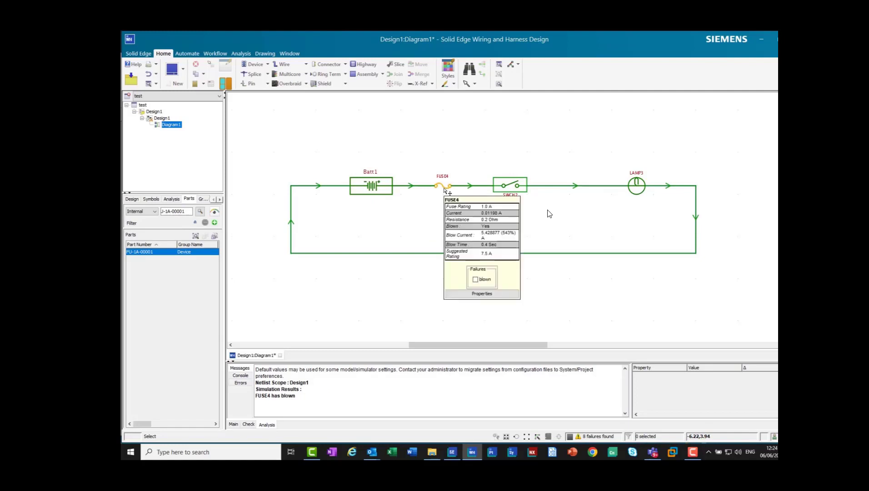
mouse_move(635, 191)
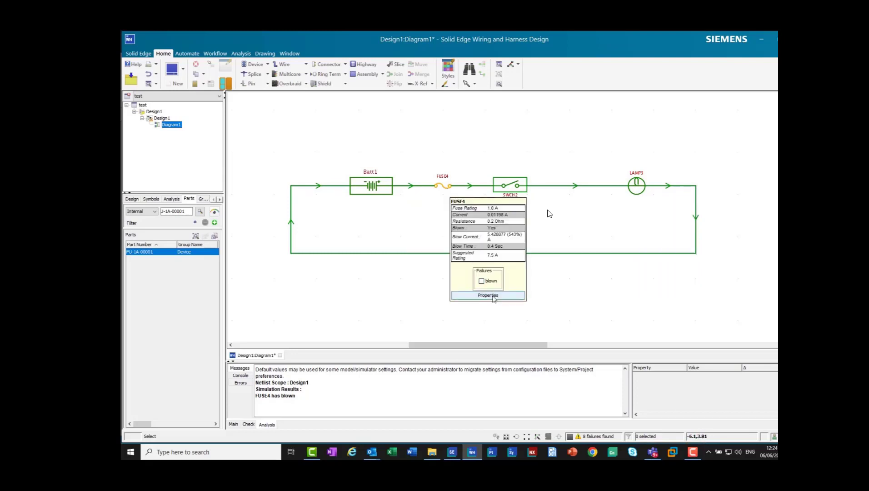
double_click(450, 186)
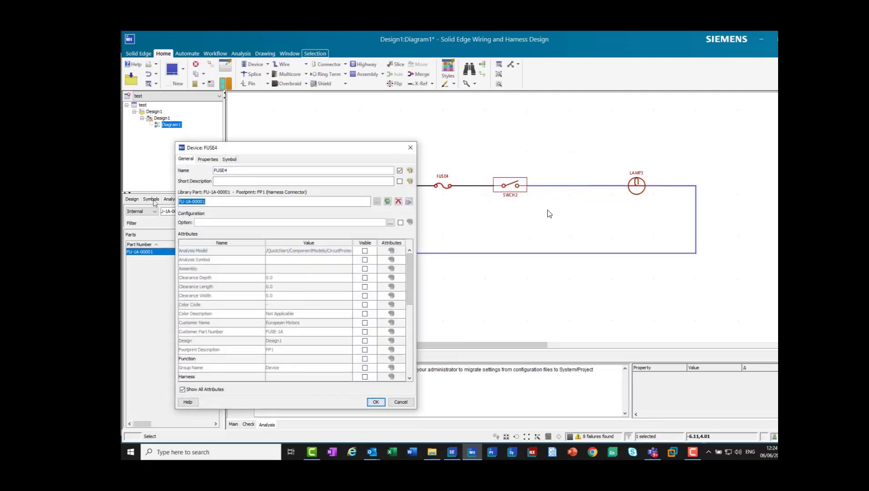
left_click(399, 201)
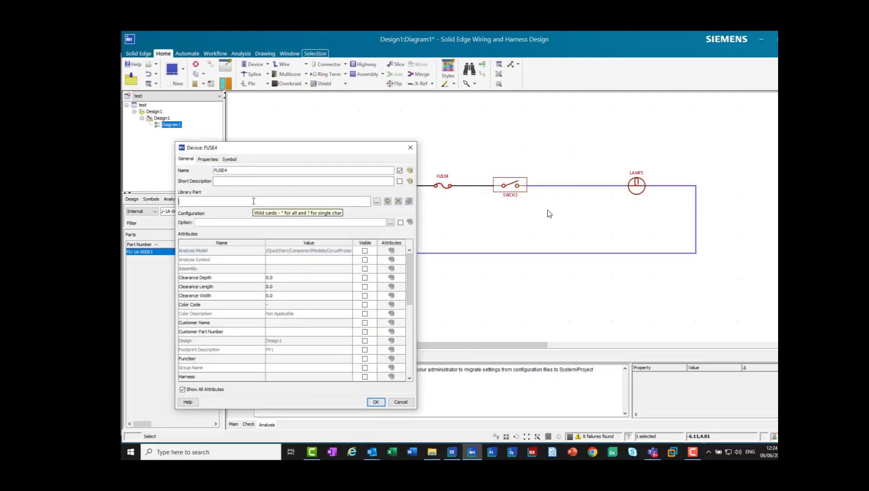
type("FU")
left_click(198, 212)
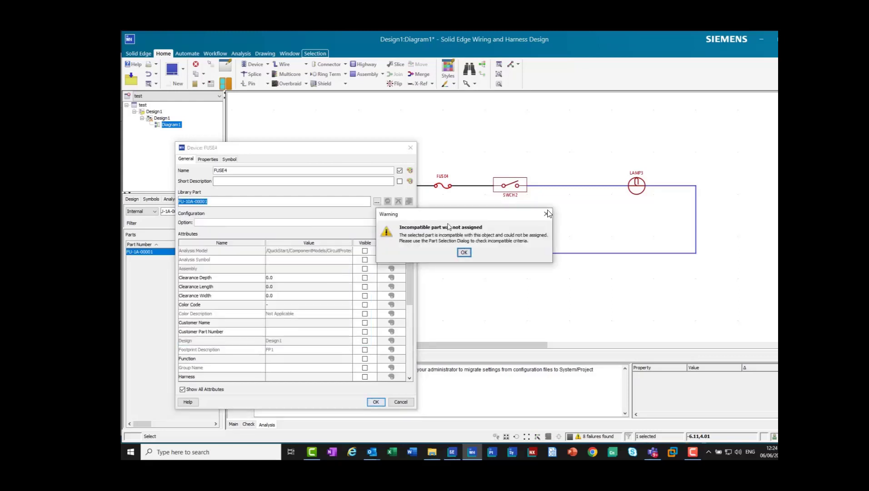
left_click(464, 250)
left_click(376, 402)
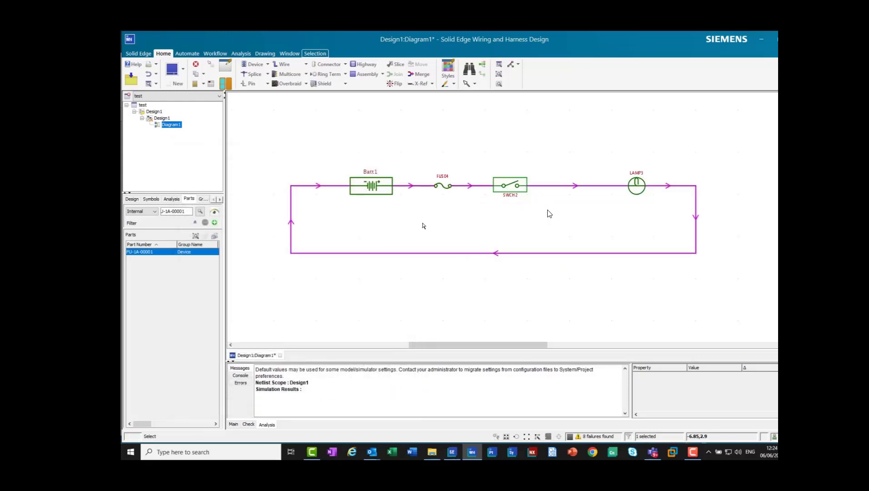
Change all wires of the circuit to a 1 mm² cross-section and check the simulated values of the switch-to-lamp wire
mouse_move(478, 190)
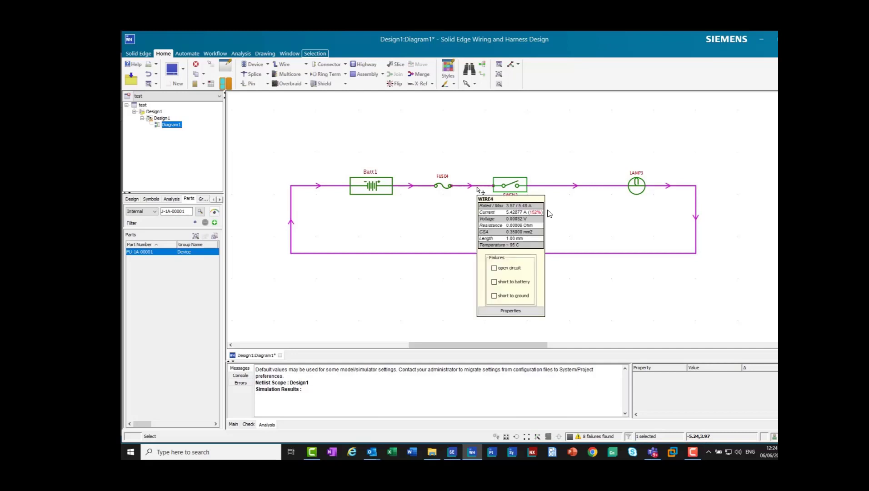
left_click(456, 218)
left_click(319, 186)
left_click_drag(279, 157, 676, 296)
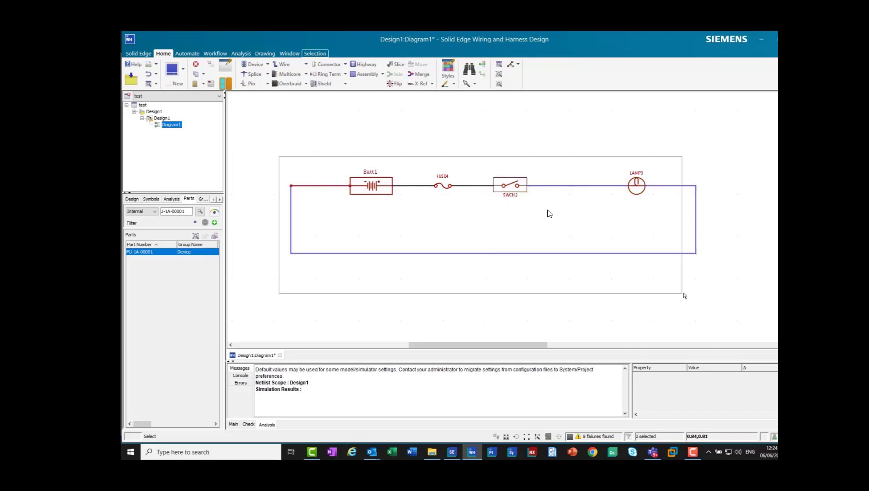
right_click(706, 295)
left_click(716, 415)
left_click(273, 190)
left_click(241, 236)
left_click(376, 402)
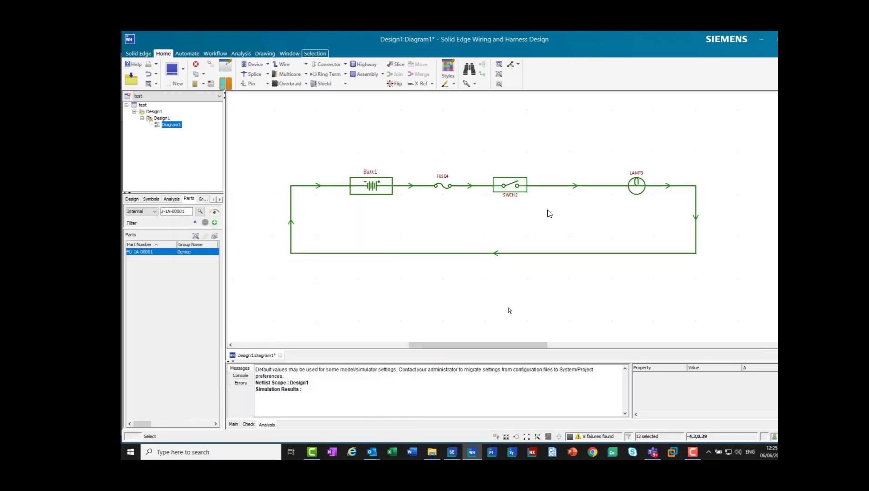
mouse_move(559, 188)
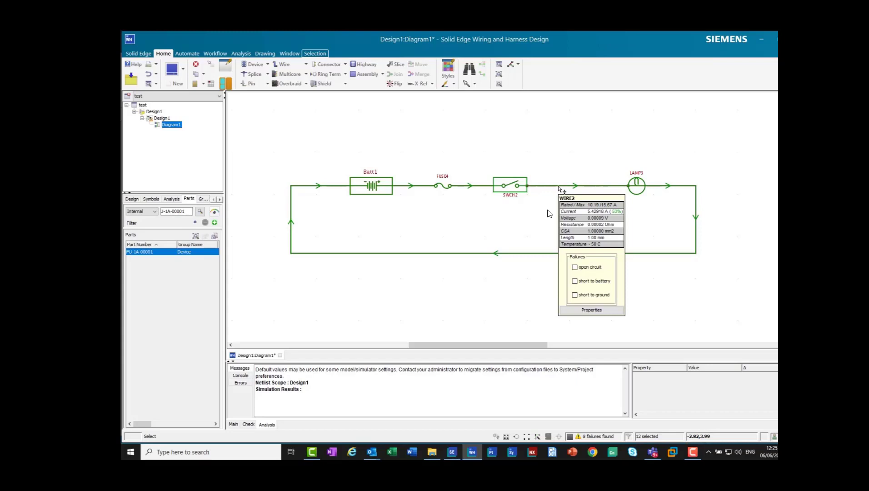
left_click(542, 283)
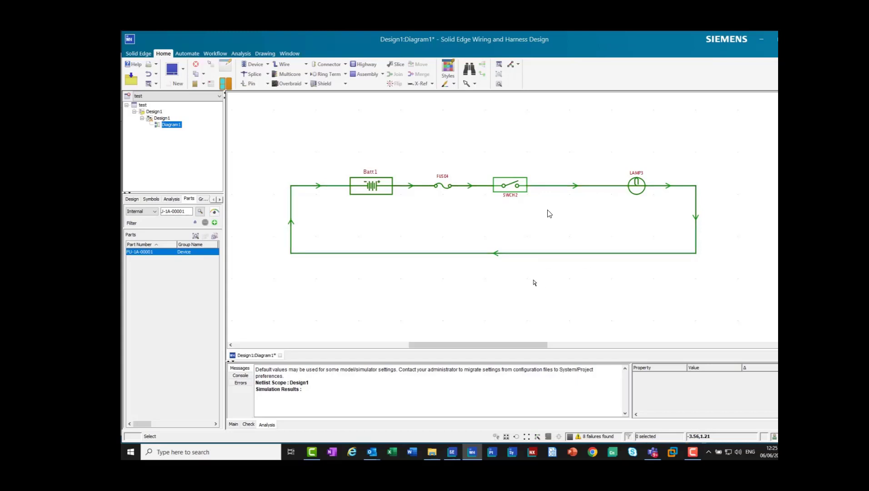
left_click(162, 119)
right_click(161, 120)
left_click(174, 124)
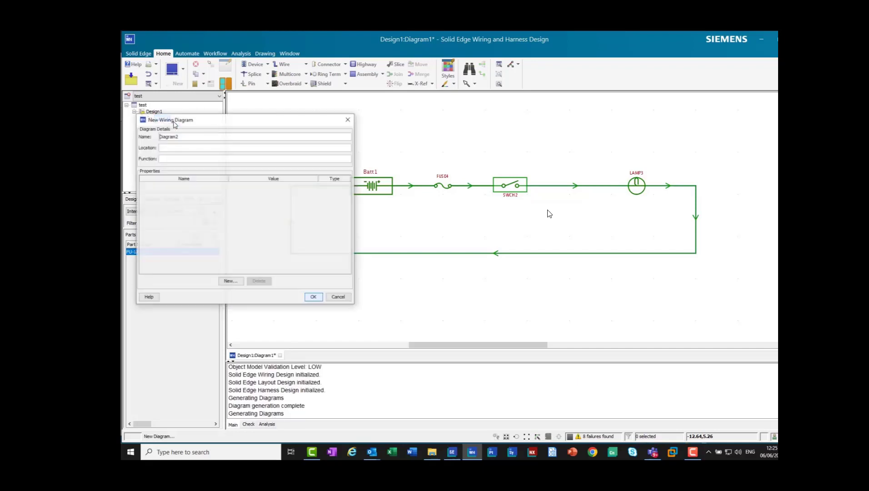
left_click(348, 120)
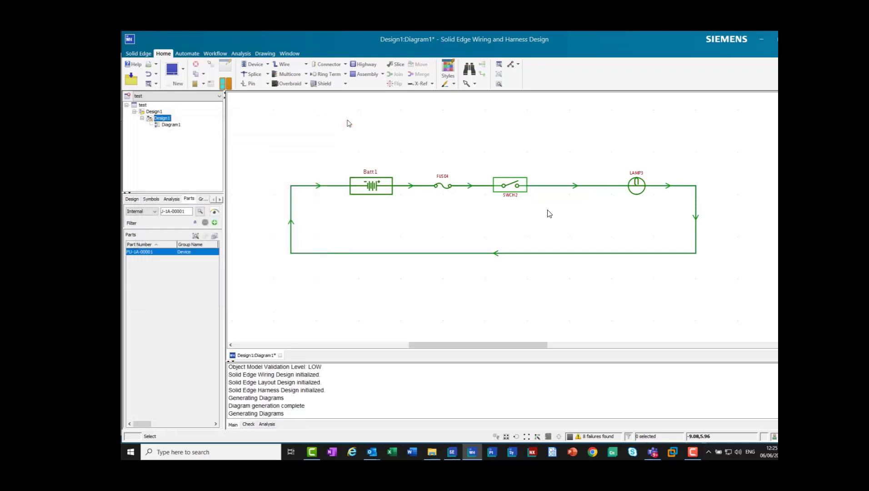
right_click(156, 112)
left_click(155, 153)
Create a new wiring diagram in the wiring design Design1, accepting the default name
left_click(162, 119)
right_click(164, 119)
left_click(181, 124)
left_click(313, 298)
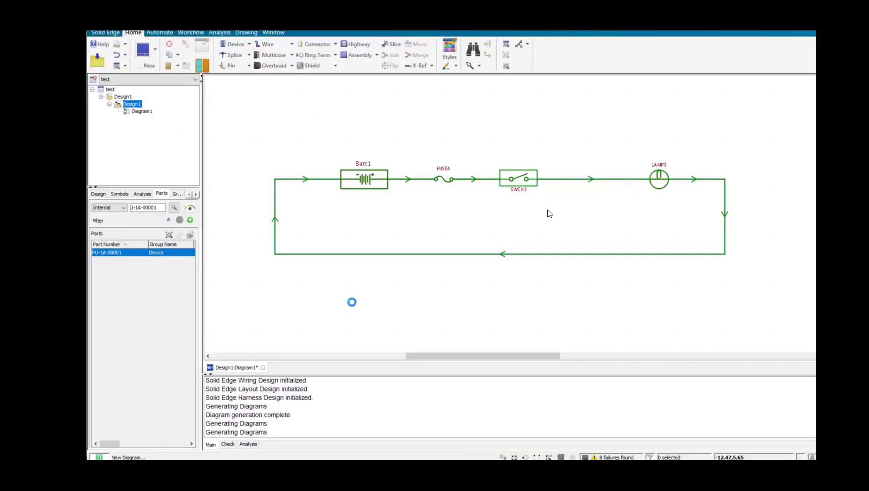
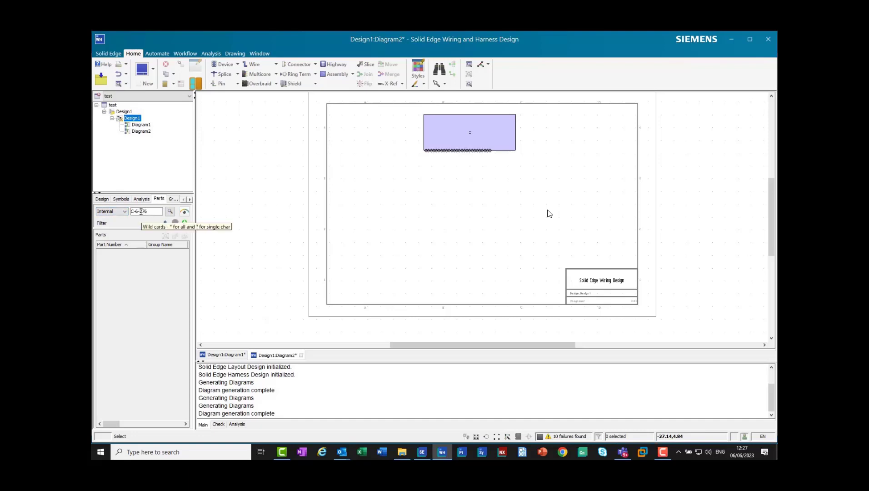
Find connector part C-61276 in the library and place it below and to the left of connector P1
left_click_drag(148, 211, 135, 211)
type("61276")
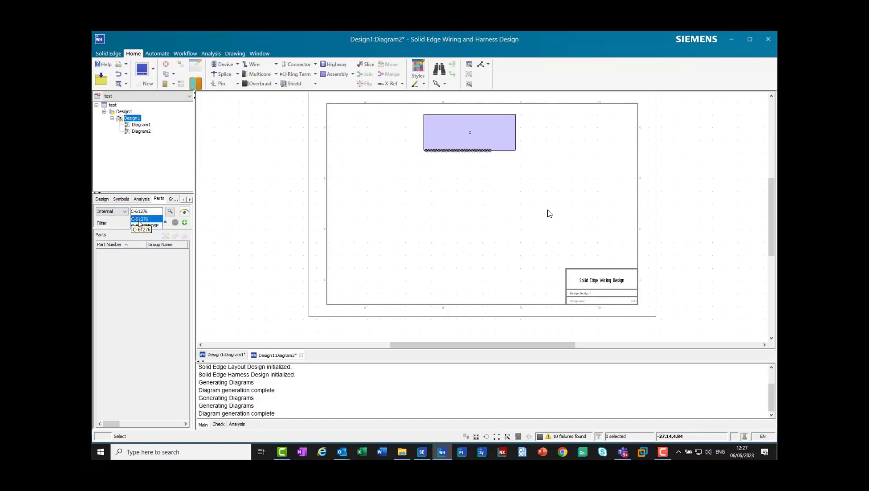
left_click(138, 220)
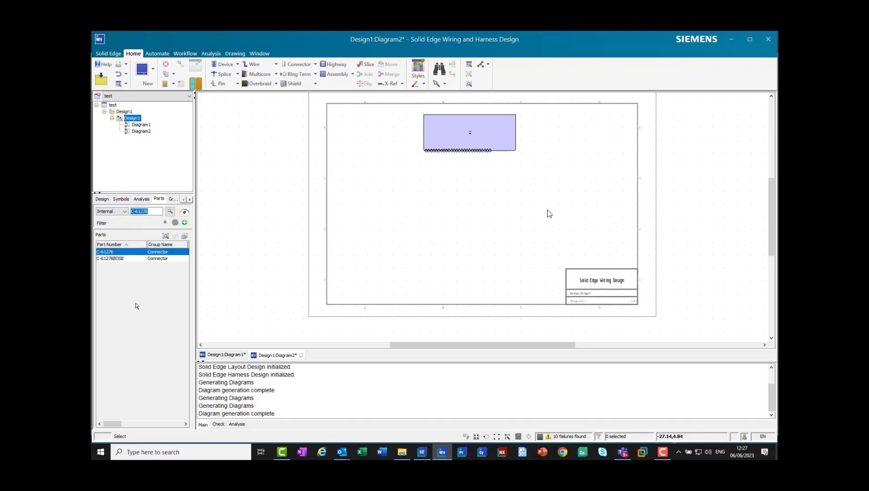
double_click(107, 252)
left_click(353, 183)
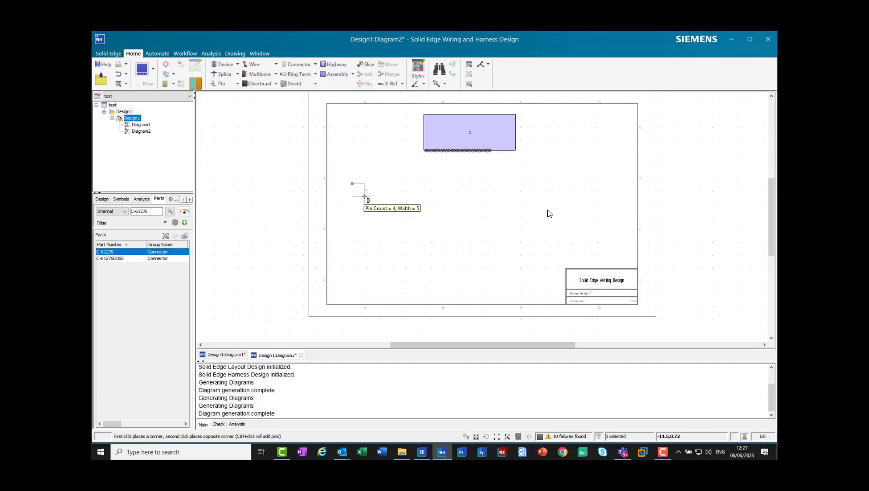
left_click(364, 197)
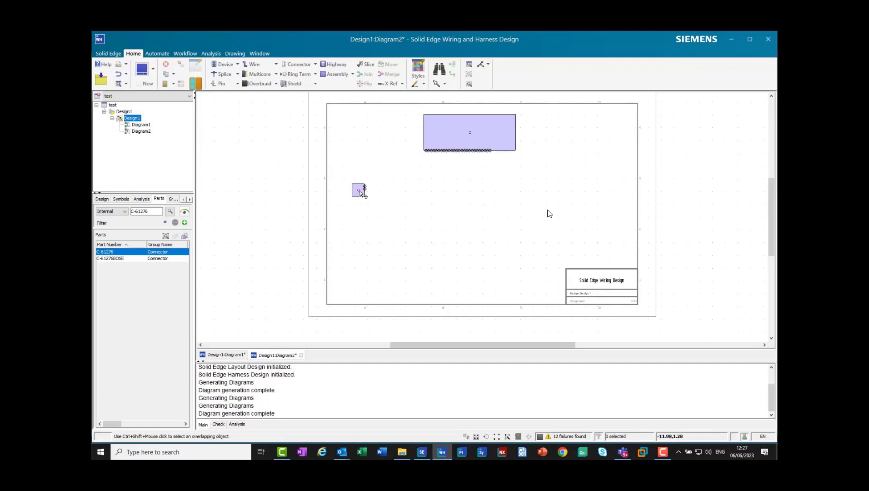
key("Return")
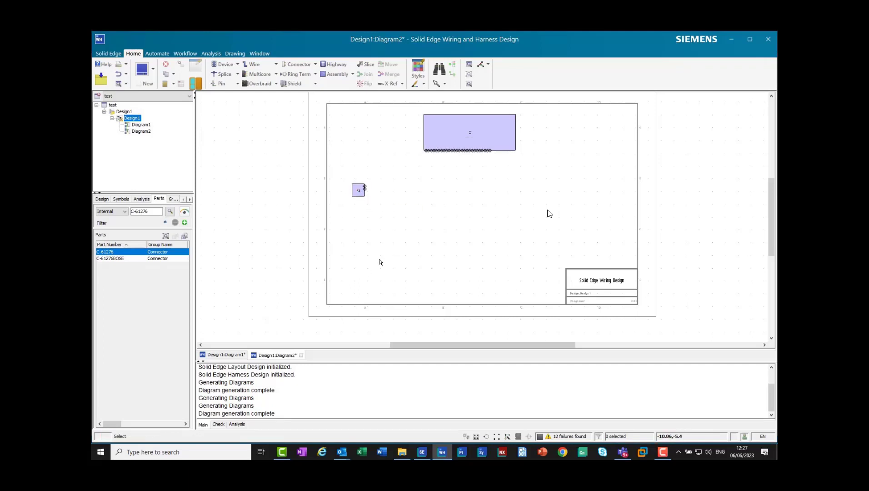
Copy connector P2 to the opposite side of the diagram and flip the copy so its pins face inward
right_click(358, 193)
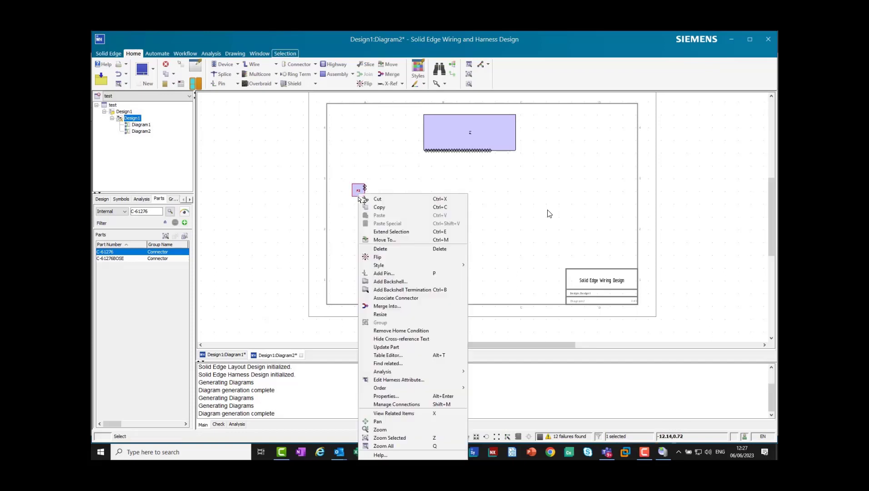
left_click(385, 240)
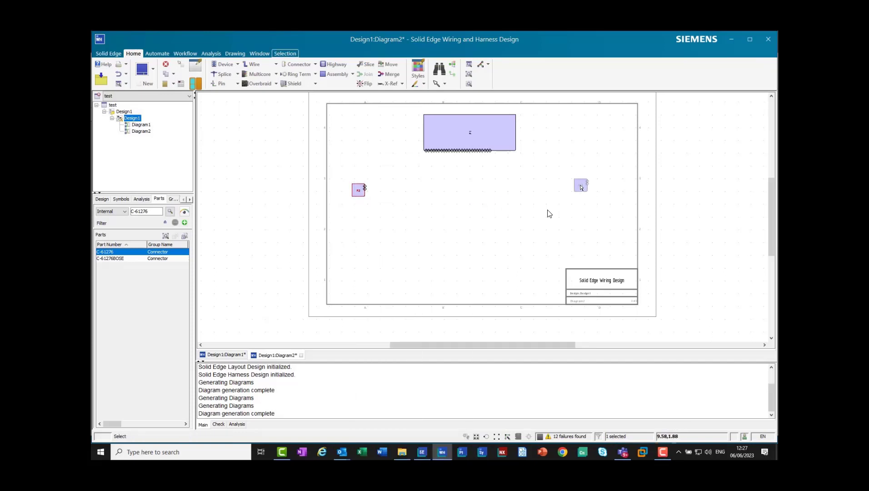
left_click(581, 186)
right_click(582, 193)
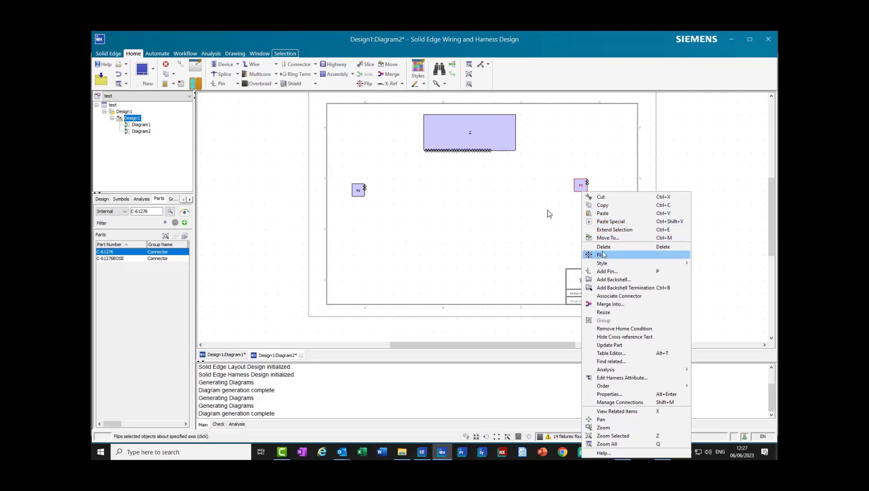
left_click(600, 255)
left_click(574, 195)
left_click(569, 232)
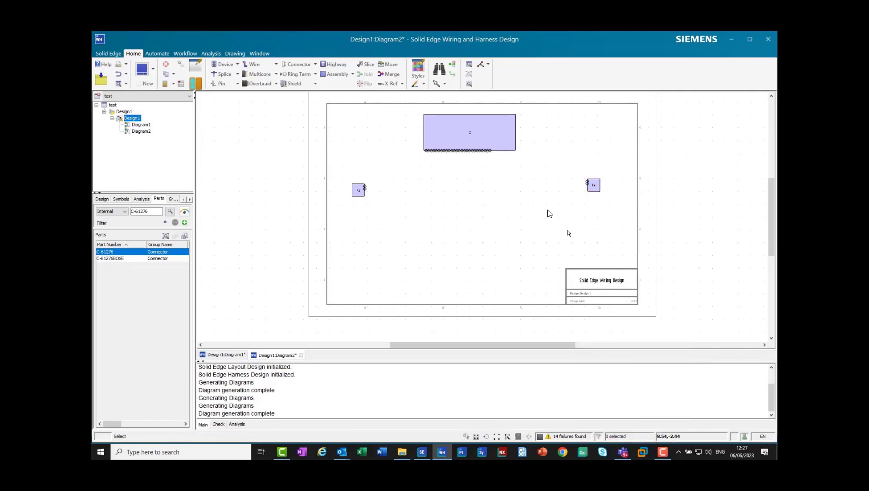
Rename the flipped connector copy as P3
double_click(594, 189)
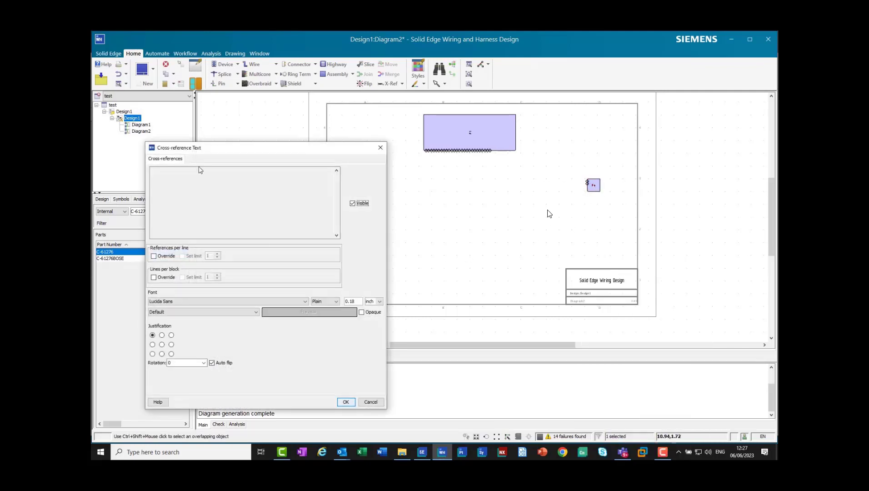
left_click(378, 148)
left_click(597, 188)
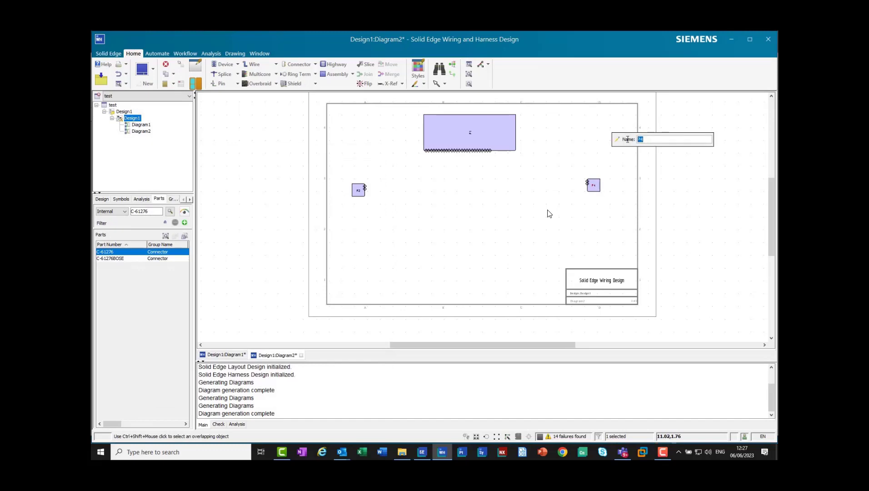
type("P3")
key("Return")
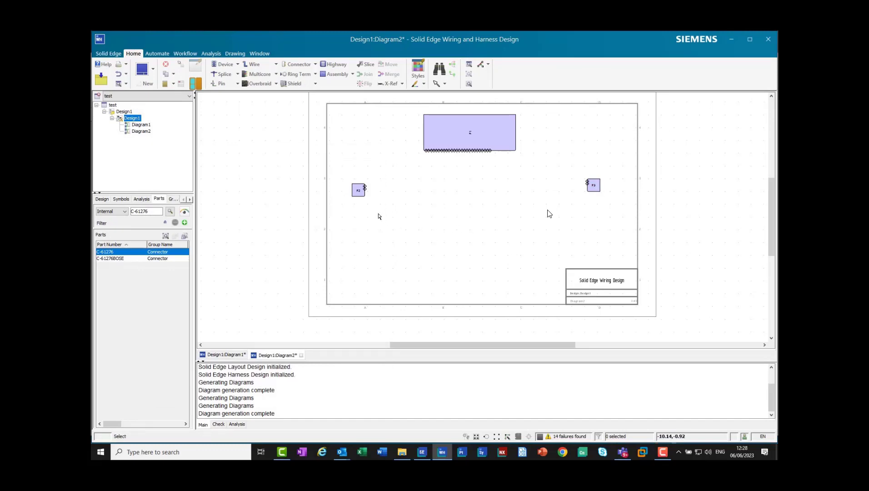
Find connector part C-70718 in the library and place it in the lower left of the diagram, pins facing up
triple_click(157, 212)
type("C-70718")
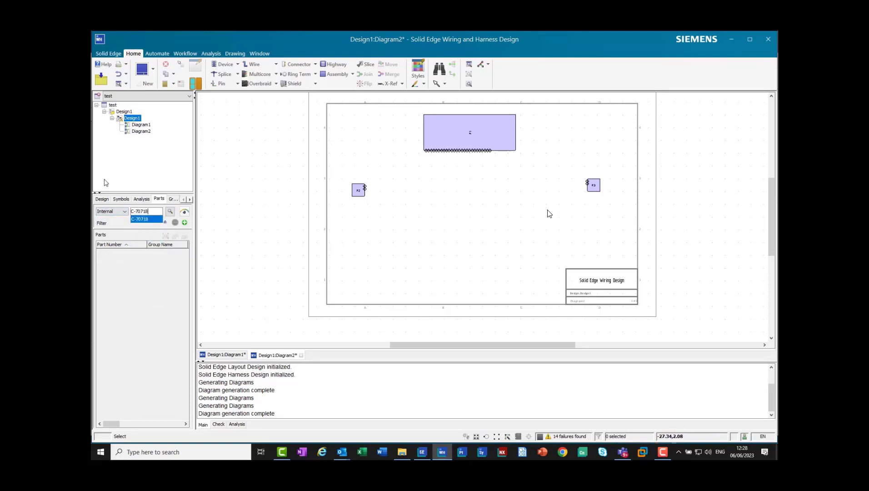
key("Return")
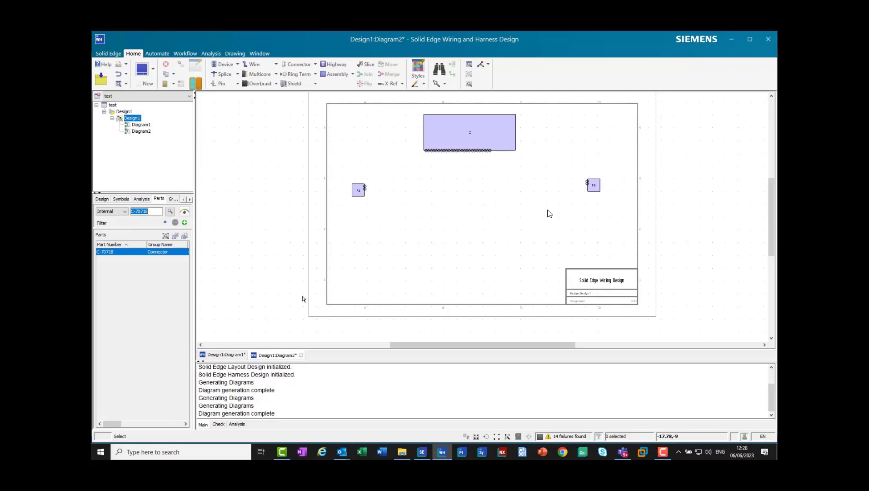
double_click(121, 253)
left_click(386, 271)
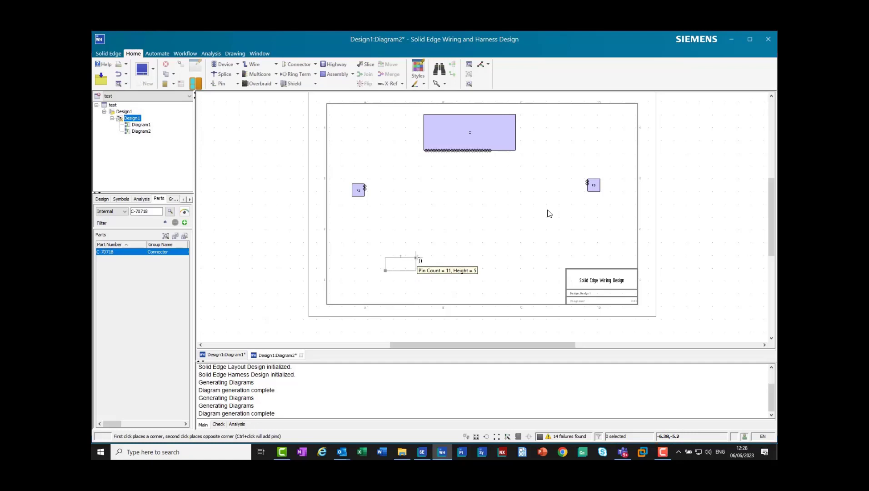
left_click(408, 258)
Place a copy of the C-70718 connector in the lower right of the diagram, beside the title block
right_click(410, 273)
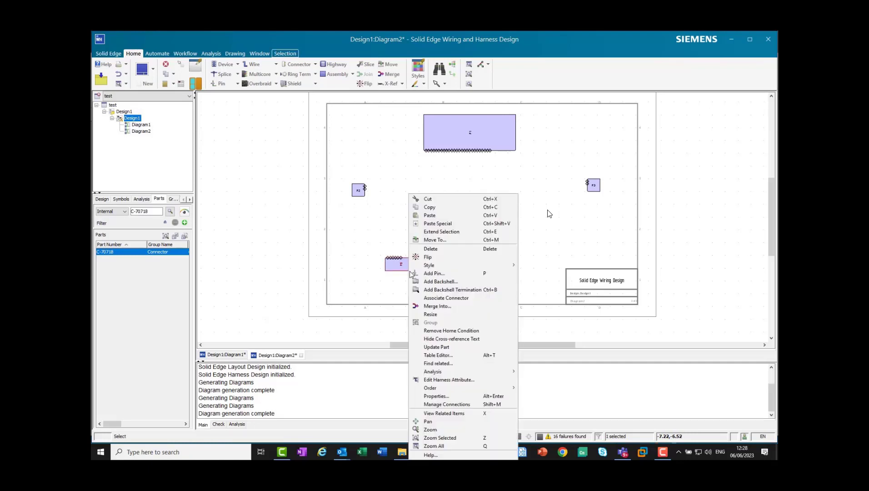
left_click(430, 207)
key("ctrl+v")
left_click(530, 270)
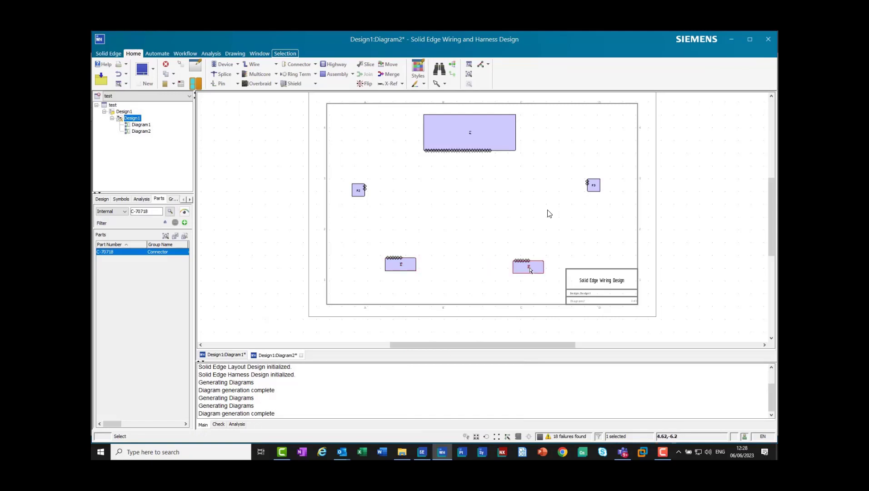
Rename the lower-left connector as P4 and the lower-right connector as P5
double_click(401, 266)
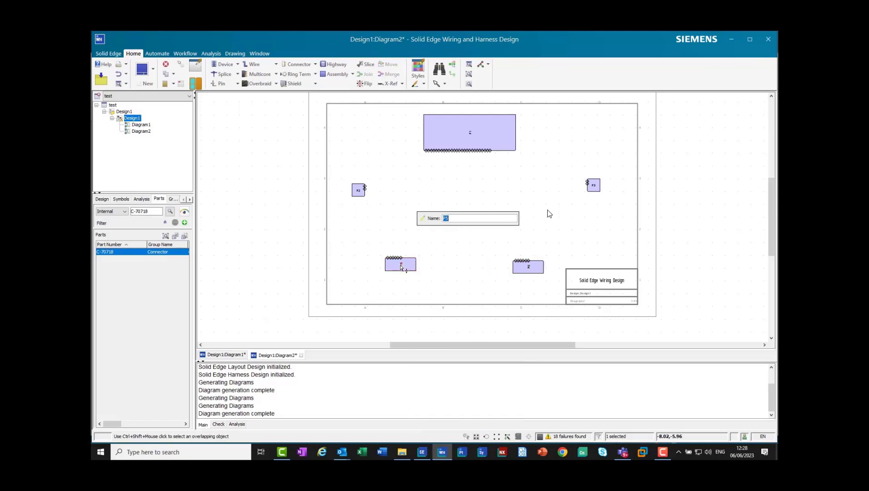
type("P4")
key("Return")
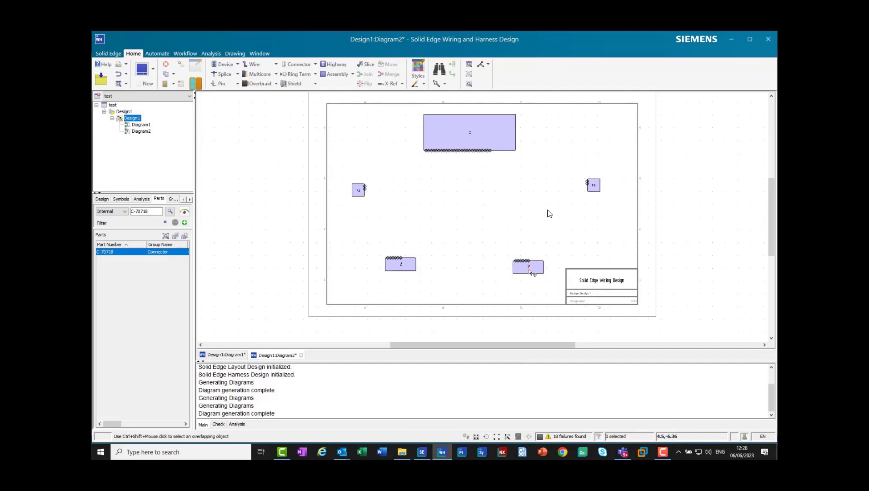
double_click(530, 268)
type("P6")
key("Return")
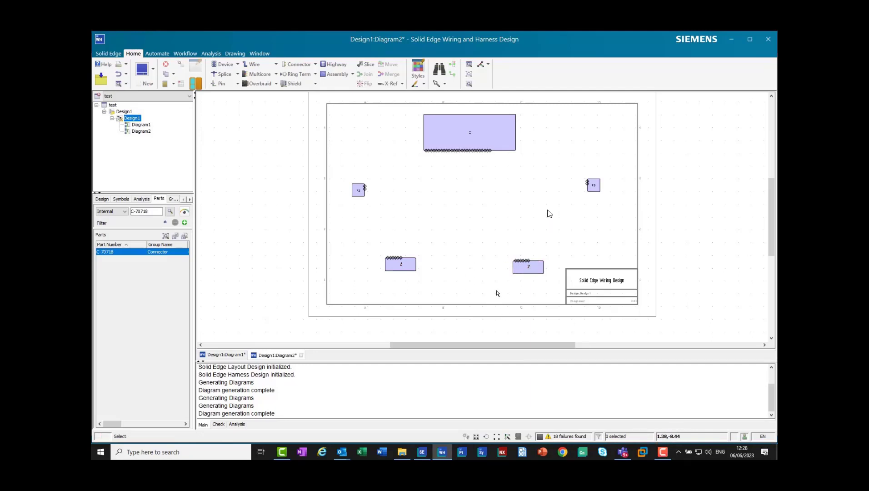
Connect both pins of connector P2 to the first two pins of P1 with Multi-connect by Wire
left_click(253, 64)
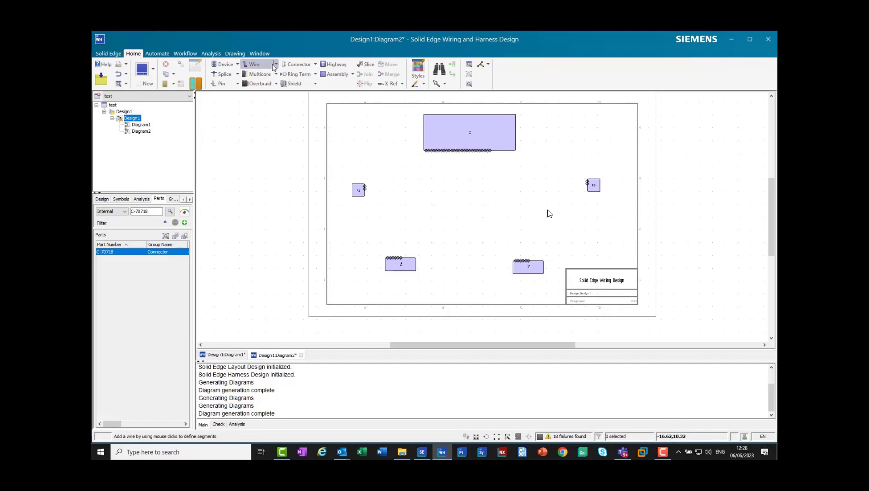
left_click_drag(358, 179, 376, 196)
left_click_drag(423, 147, 441, 166)
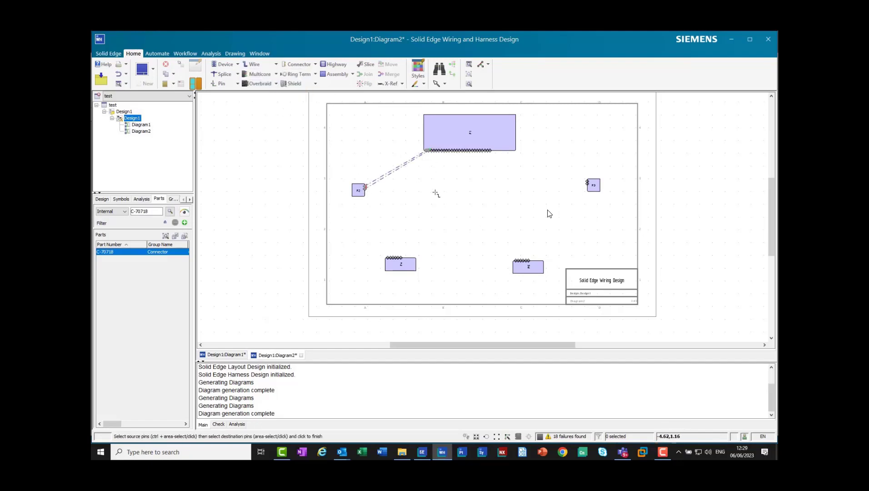
left_click(435, 193)
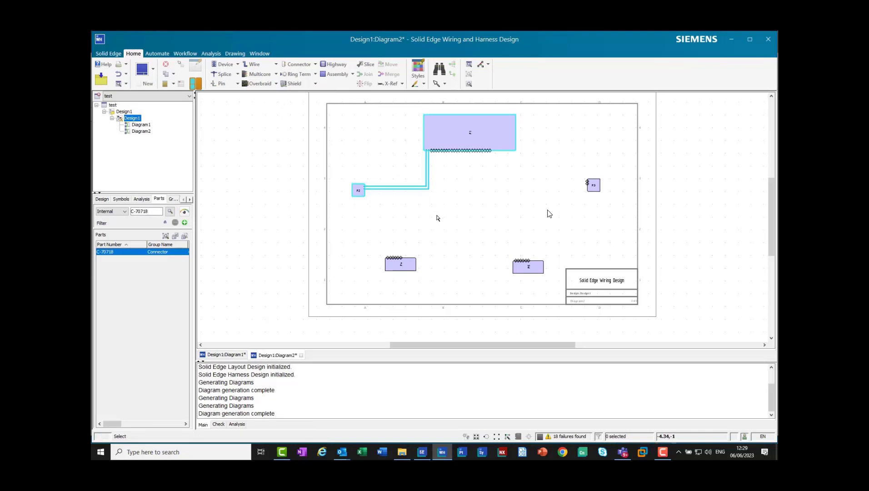
Connect the six pins of connector P4 to the next six free pins of P1 with Multi-connect by Wire
left_click(276, 64)
left_click(268, 89)
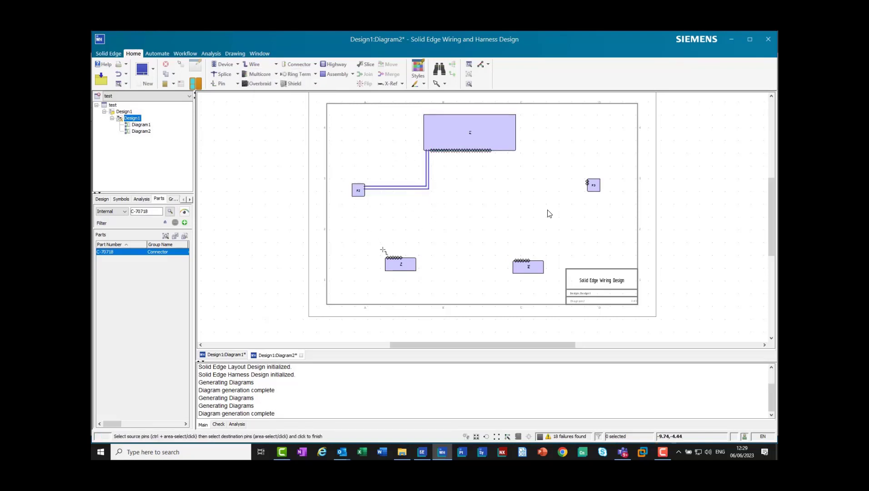
left_click_drag(380, 248, 413, 262)
scroll(429, 151, "up", 3)
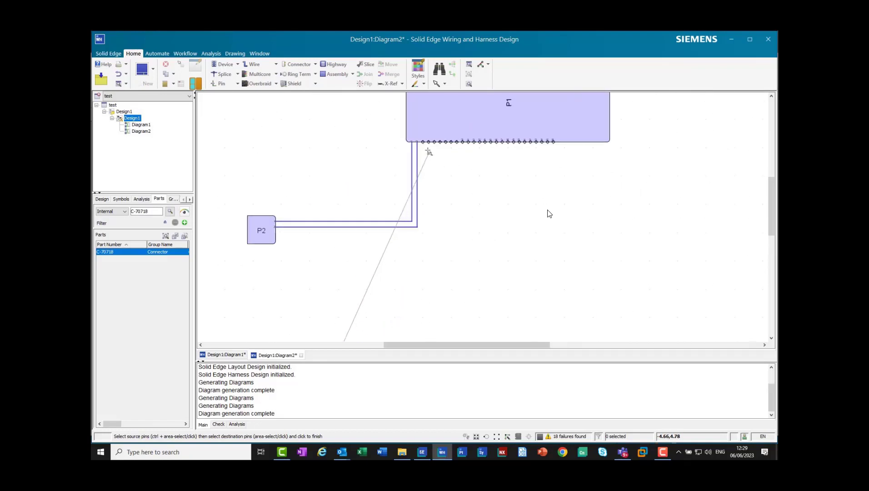
left_click_drag(418, 132, 495, 167)
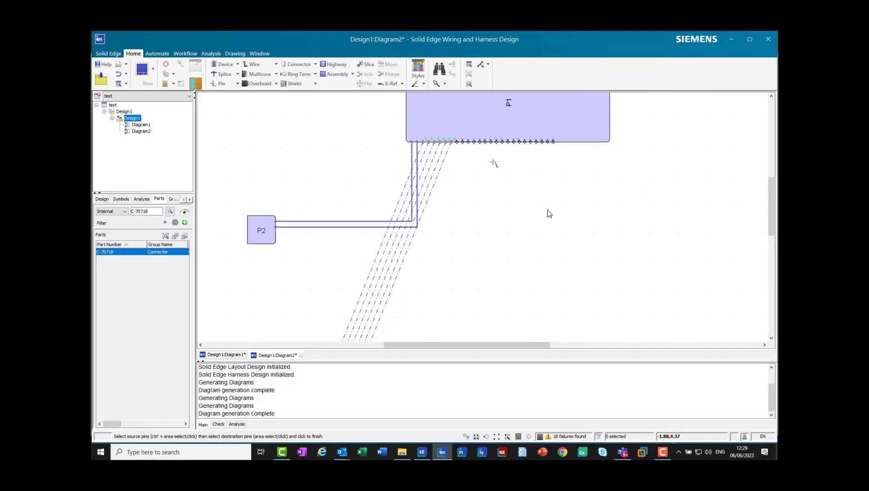
left_click(496, 249)
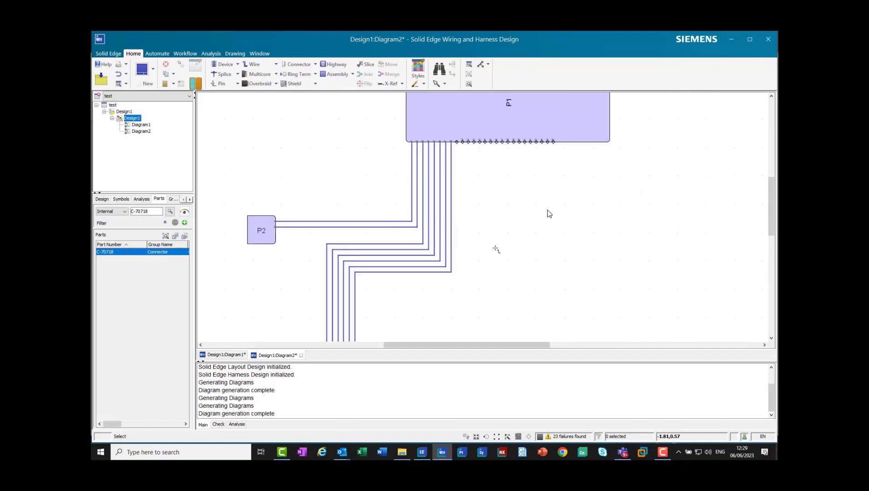
scroll(535, 325, "down", 2)
Connect both pins of connector P3 to the last two pins of P1 with Multi-connect by Wire
left_click_drag(772, 229, 773, 244)
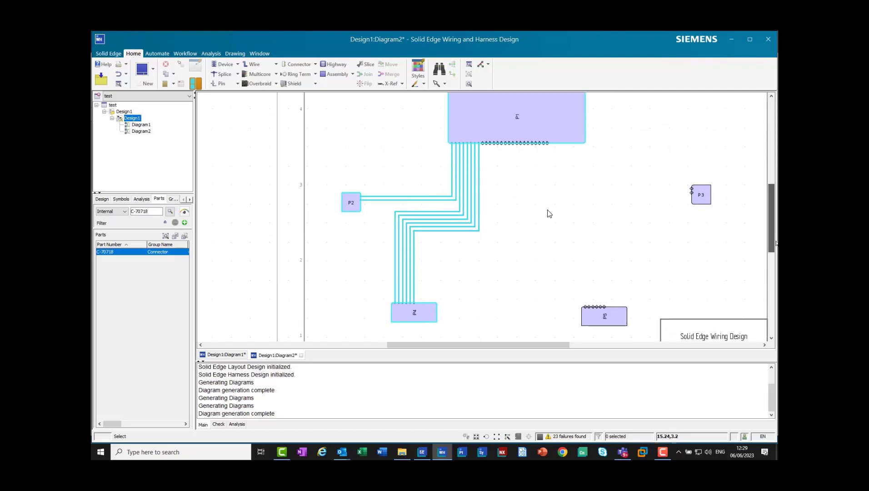
right_click(625, 218)
left_click(276, 65)
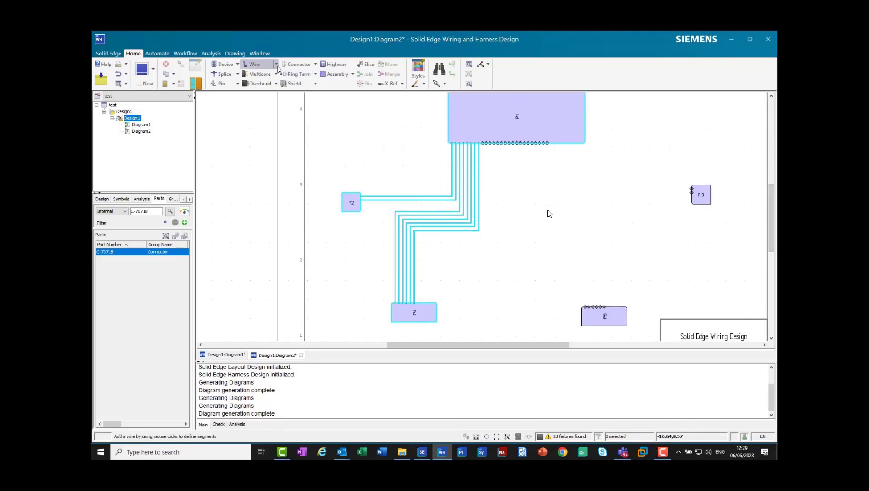
left_click(272, 96)
left_click(691, 189)
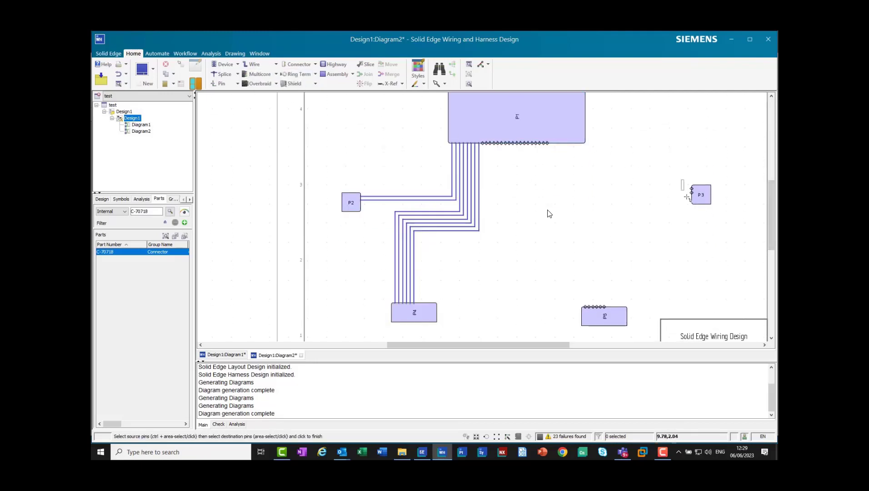
left_click(547, 143)
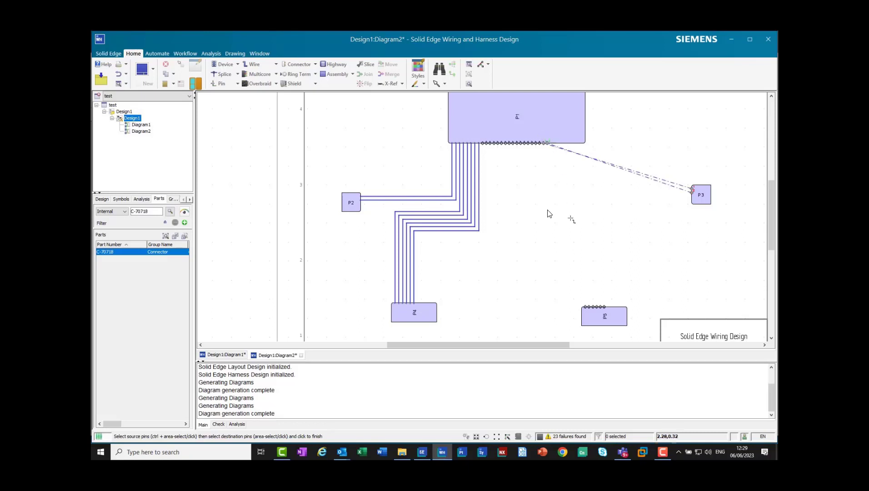
left_click(550, 214)
Connect the six pins of connector P5 to the six free P1 pins beside the P3 wires with Multi-connect by Wire
left_click(588, 313)
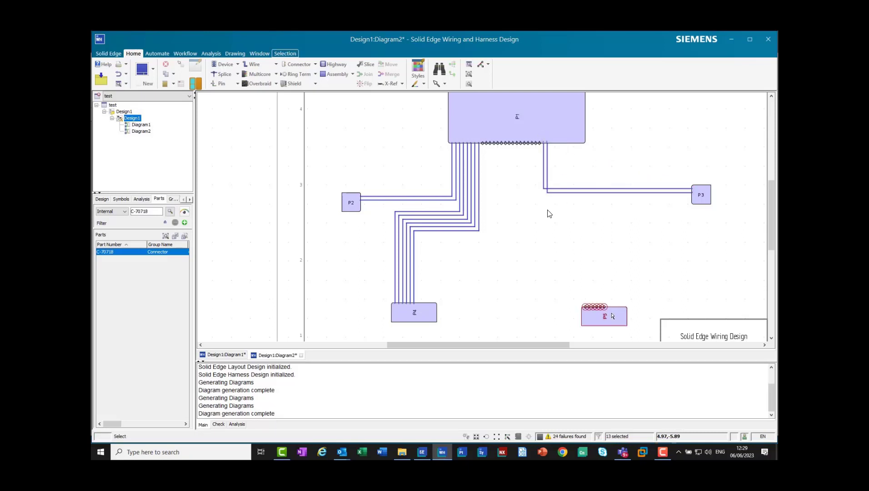
left_click(541, 135)
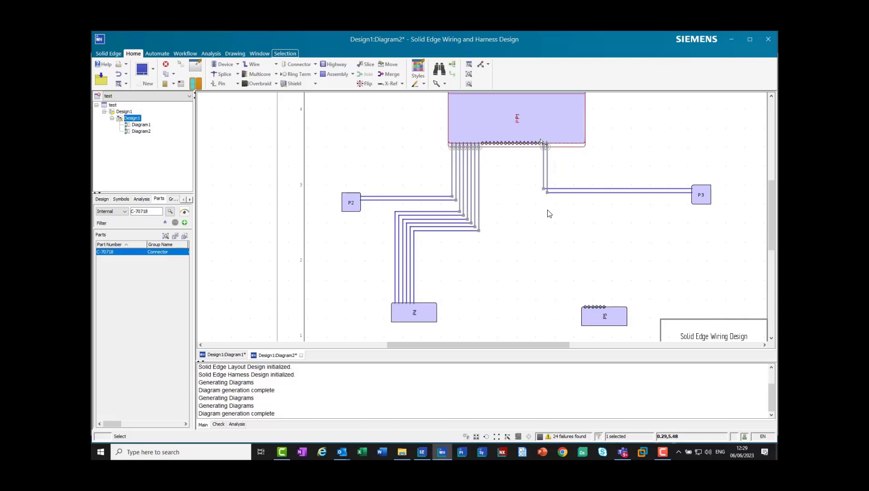
left_click(277, 65)
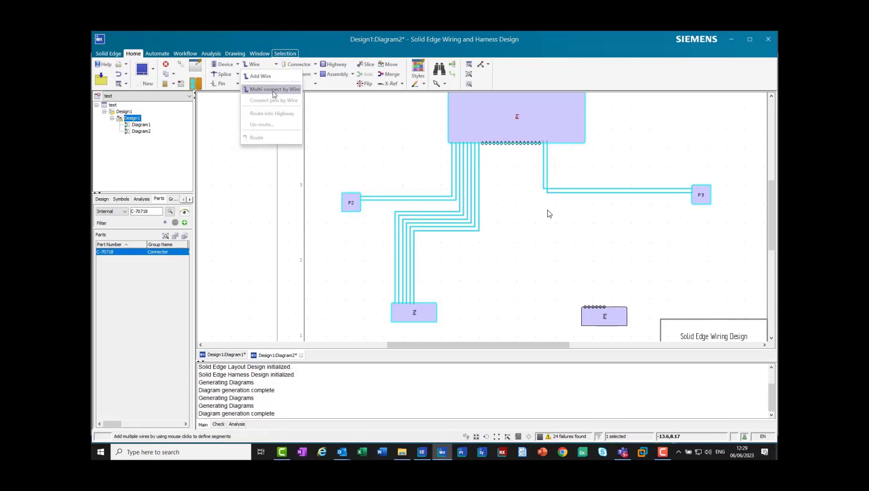
left_click(273, 90)
left_click_drag(573, 299, 610, 314)
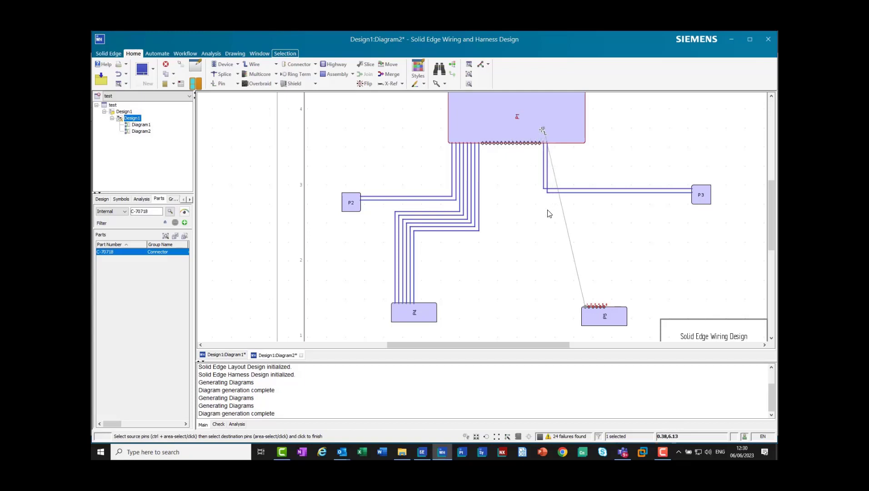
left_click_drag(544, 130, 504, 158)
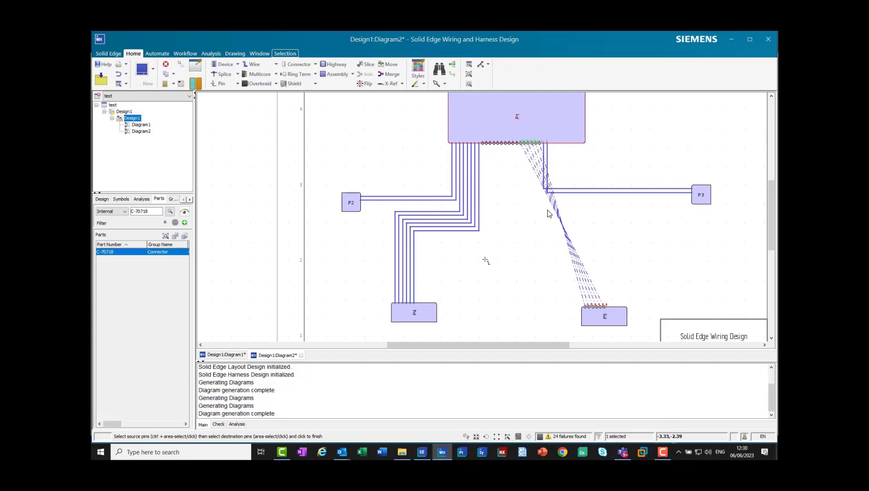
left_click(550, 213)
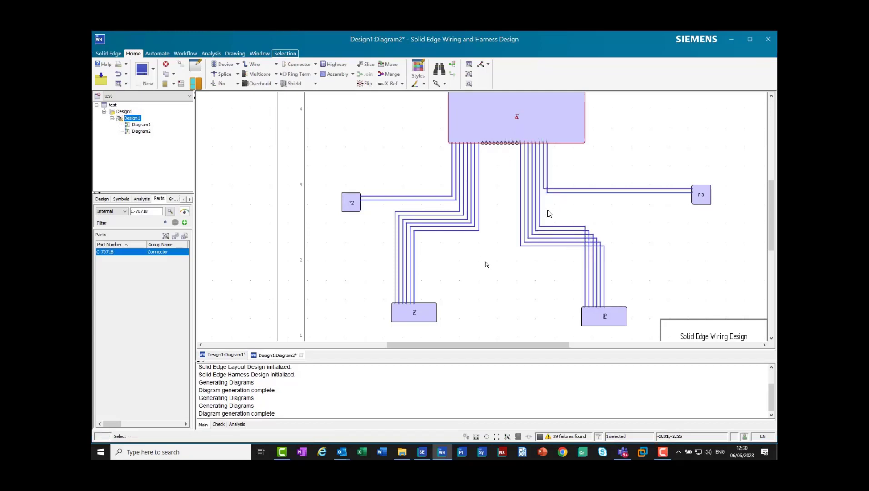
left_click(487, 265)
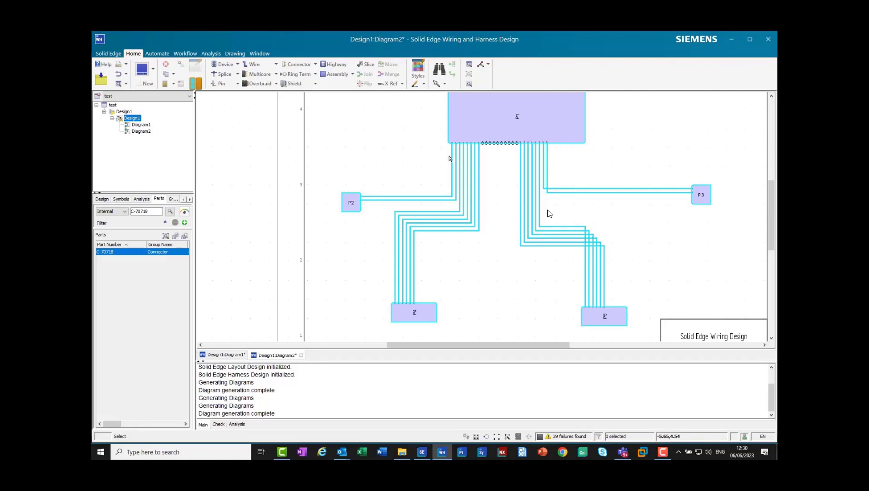
Assign library part W-0.5-TWC-B to both wires between connectors P2 and P1
left_click(400, 197)
right_click(353, 282)
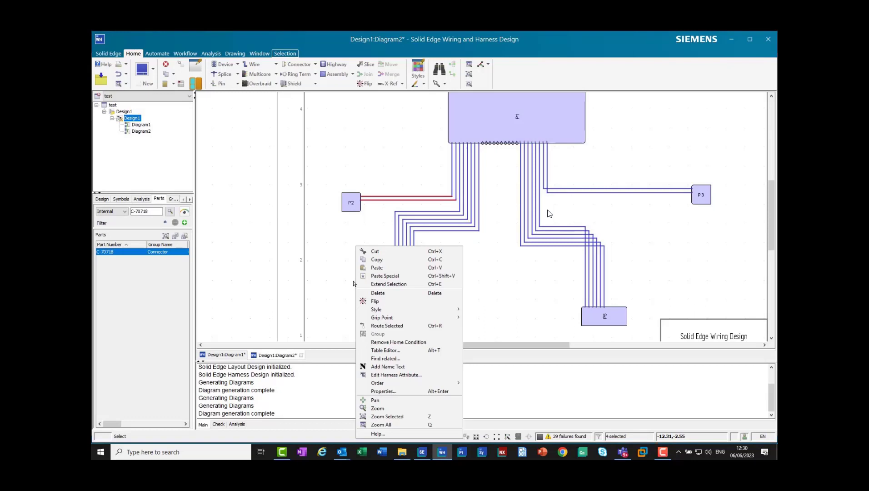
left_click(385, 391)
type("w")
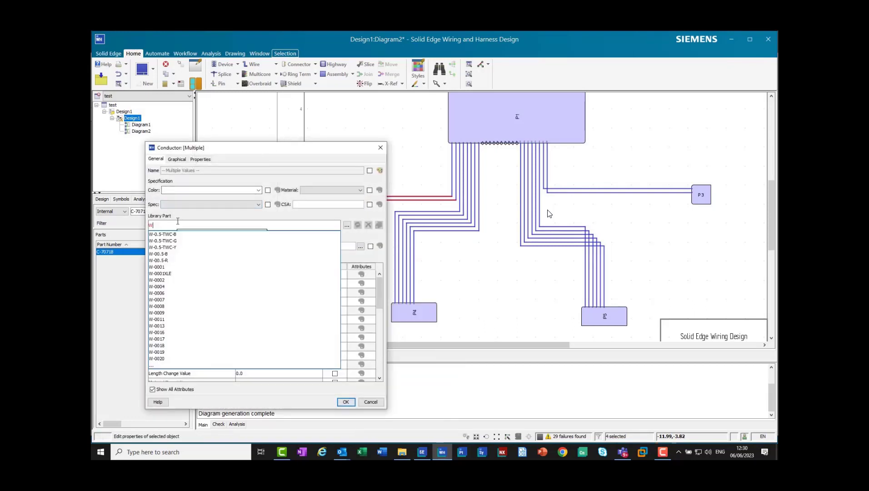
left_click(180, 235)
left_click(345, 403)
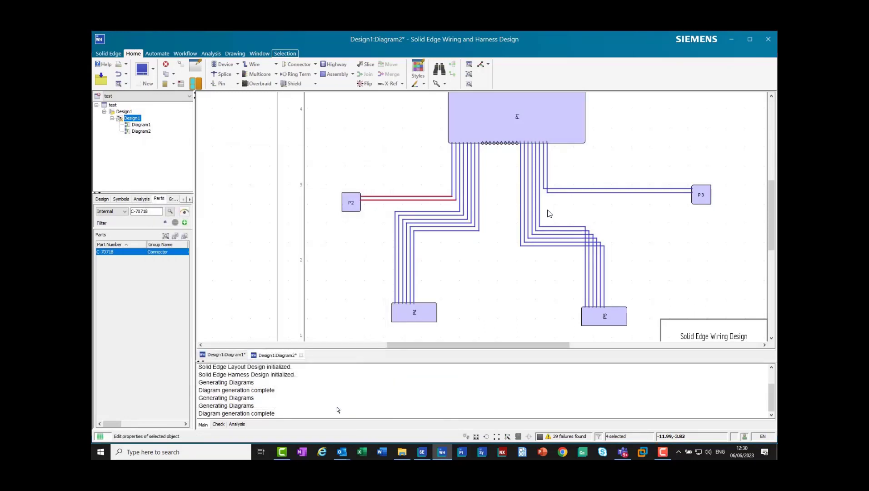
Open the shared conductor properties of the six wires running to connector P4
left_click_drag(380, 258, 434, 291)
right_click(470, 289)
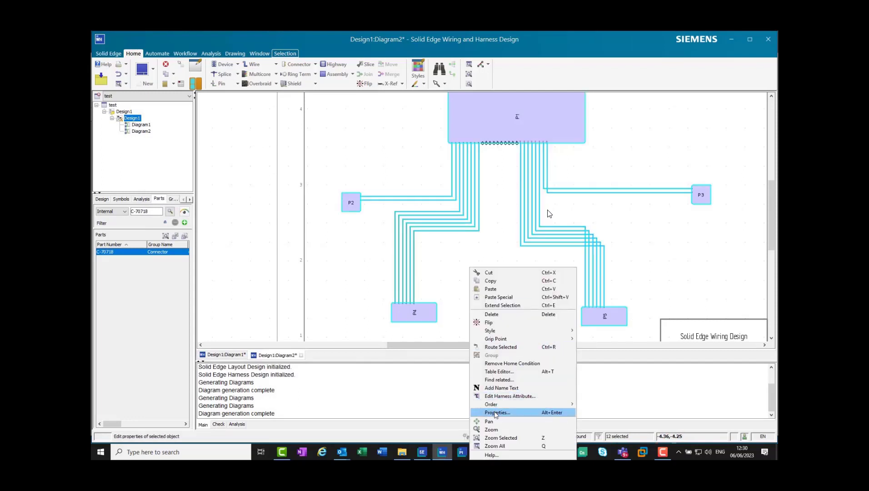
left_click(486, 413)
left_click(347, 226)
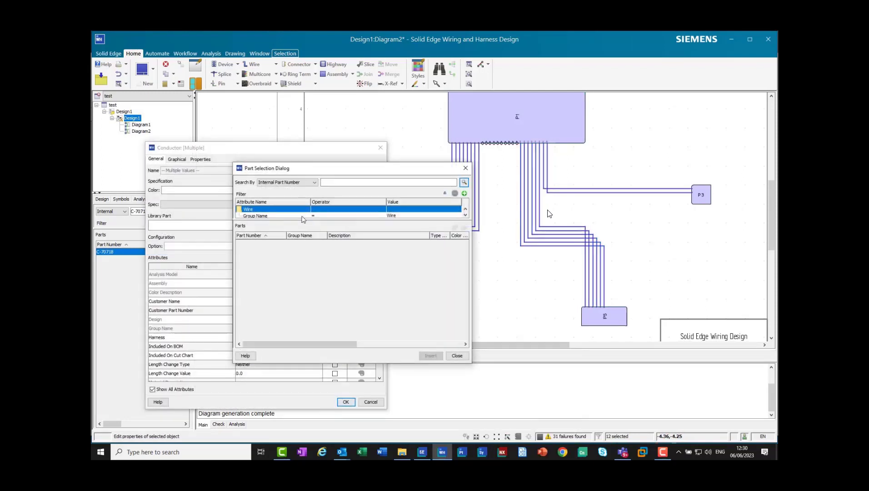
left_click(463, 182)
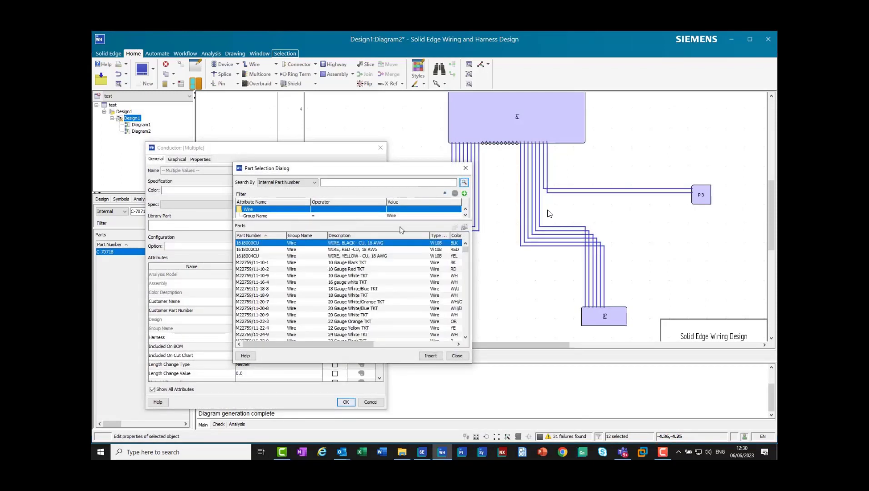
left_click(466, 167)
Assign library part W-0.5-TWC-G to the six wires between connectors P4 and P1
left_click(224, 224)
type("W")
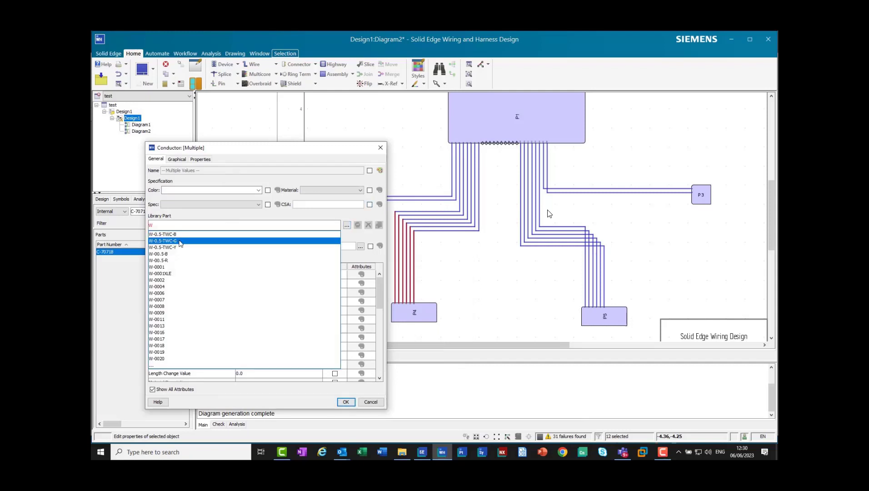
left_click(226, 247)
left_click(346, 402)
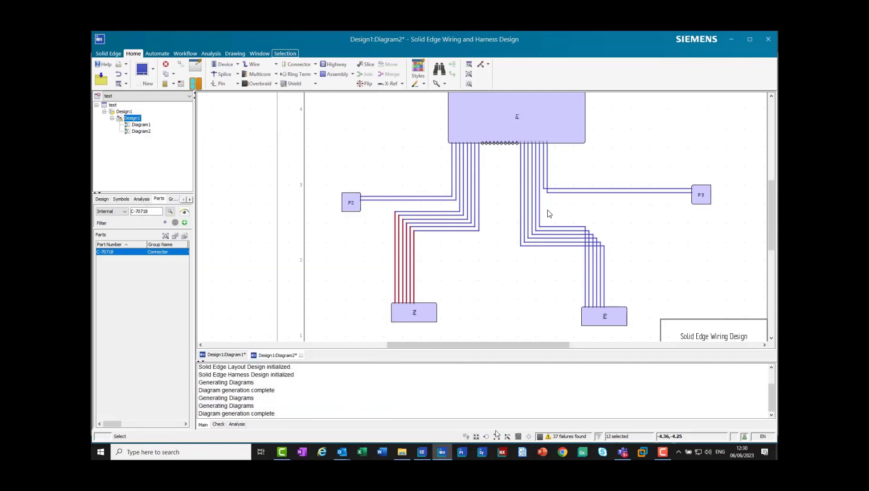
Assign library part W-0.5-TWC-Y to the six wires between connectors P5 and P1
left_click_drag(580, 267, 628, 298)
right_click(652, 301)
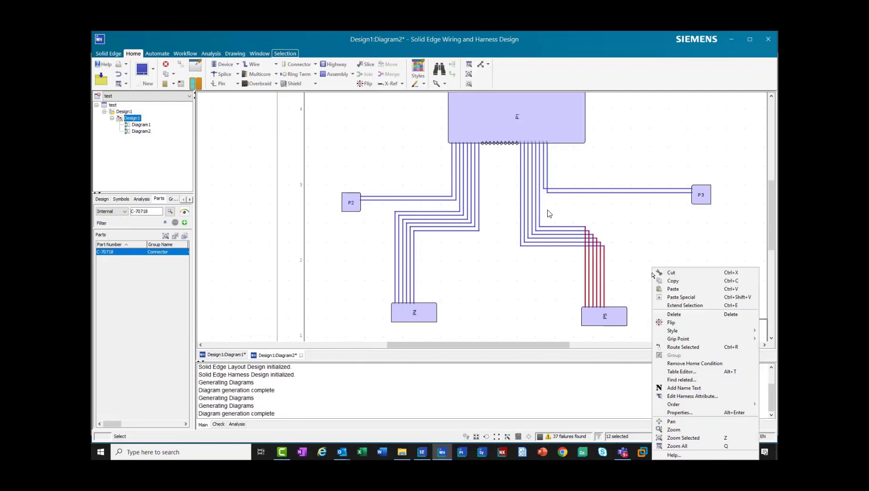
left_click(671, 412)
type("W-")
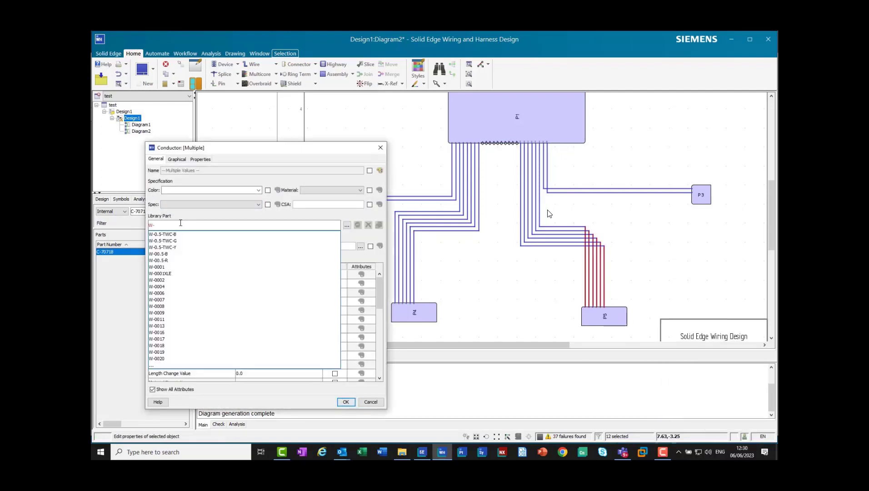
left_click(156, 248)
left_click(346, 402)
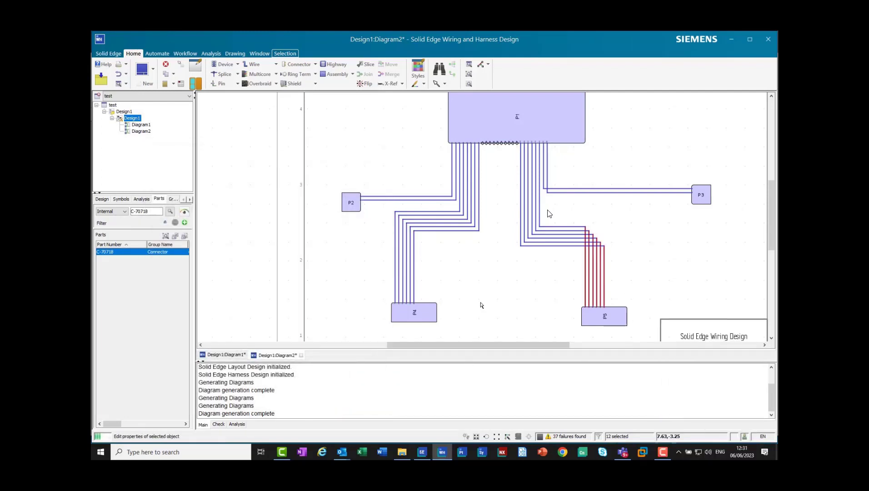
left_click(482, 289)
Assign library part W-00.5-R to both wires between connectors P3 and P1
left_click_drag(630, 174, 655, 213)
right_click(653, 239)
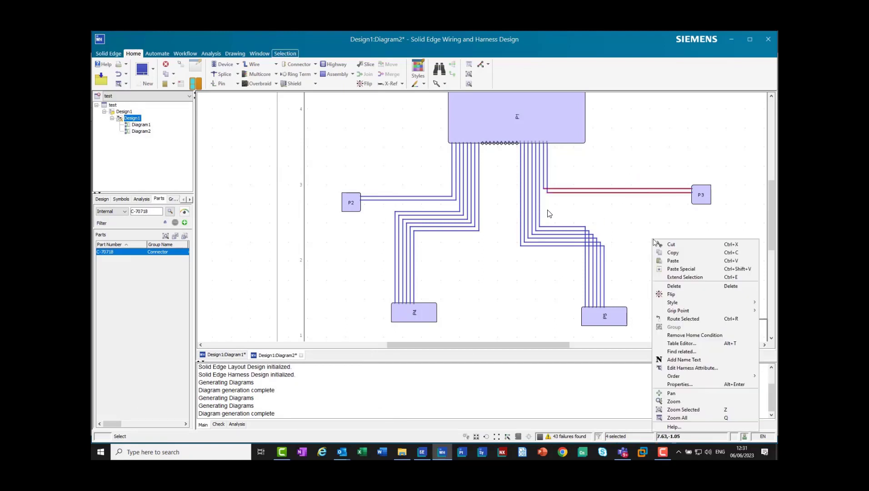
left_click(681, 385)
left_click(172, 224)
type("W-")
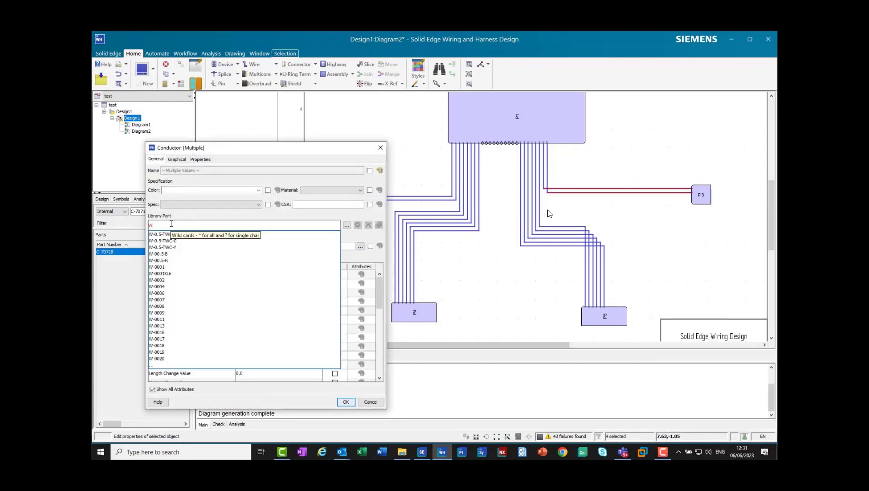
left_click(159, 253)
left_click(346, 402)
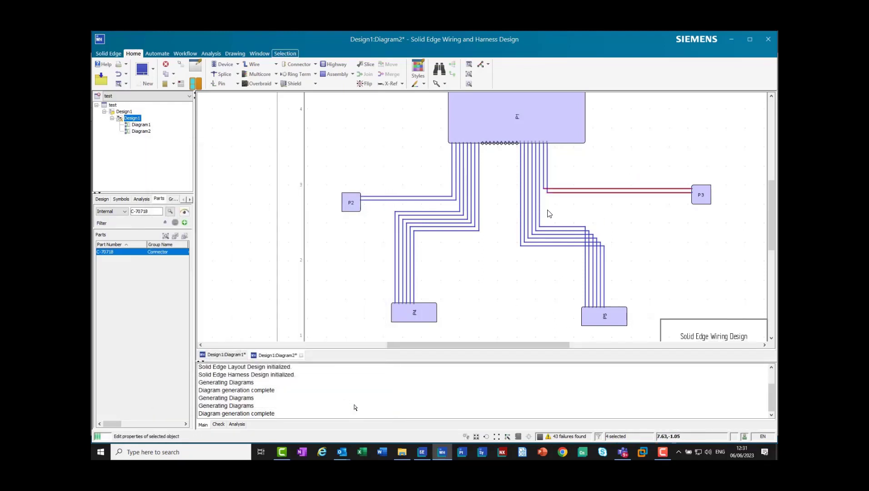
Apply styling to the whole diagram so the wires are drawn in the colours of their library parts
scroll(643, 281, "down", 2)
key("ctrl+a")
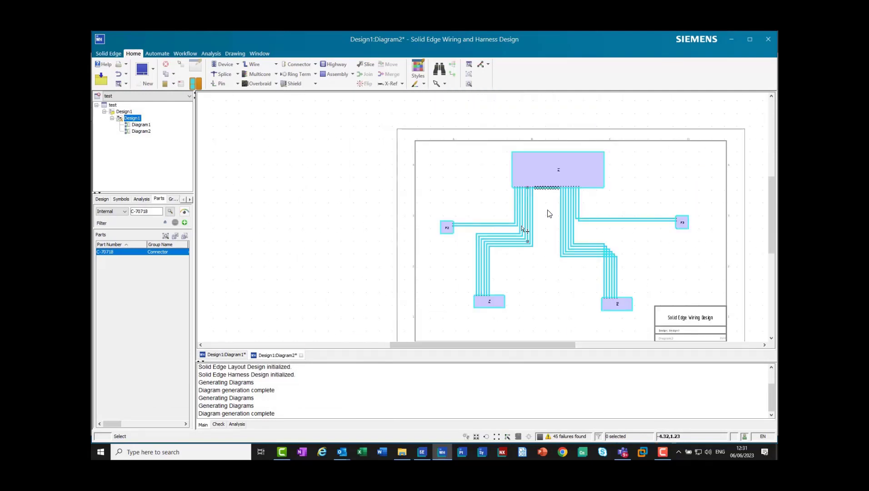
left_click(423, 84)
left_click(435, 101)
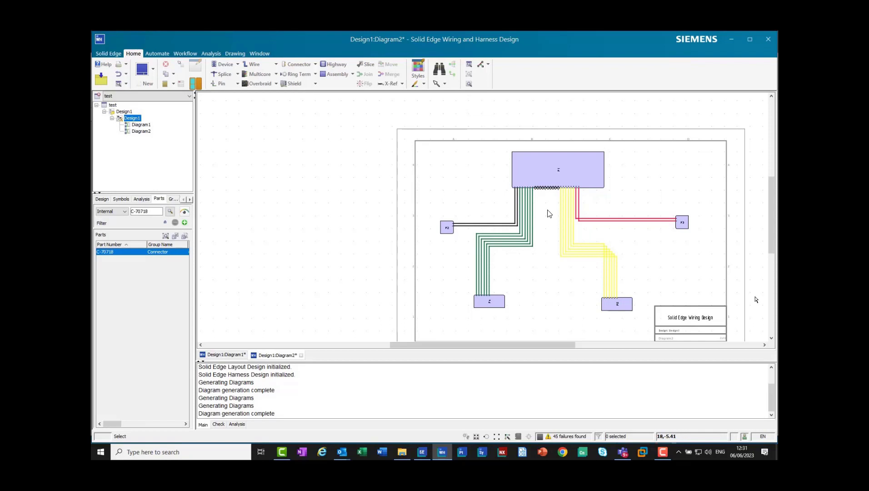
Set the harness attribute of all connectors and wires in the diagram to Harness_1 and save the design
left_click_drag(423, 151, 703, 315)
right_click(677, 256)
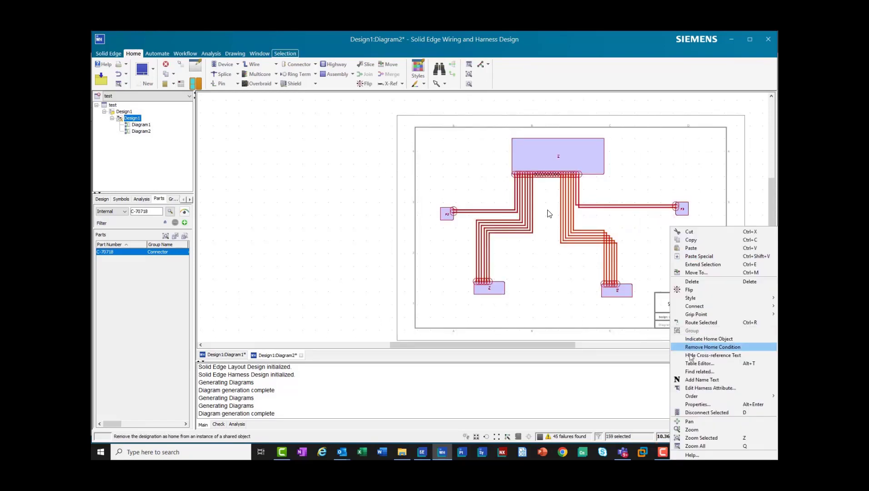
left_click(696, 389)
type("Harness_1")
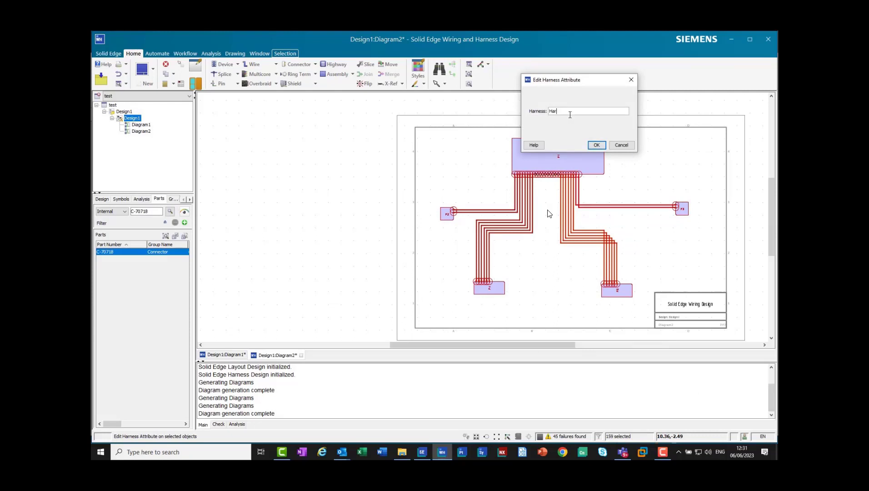
left_click(597, 146)
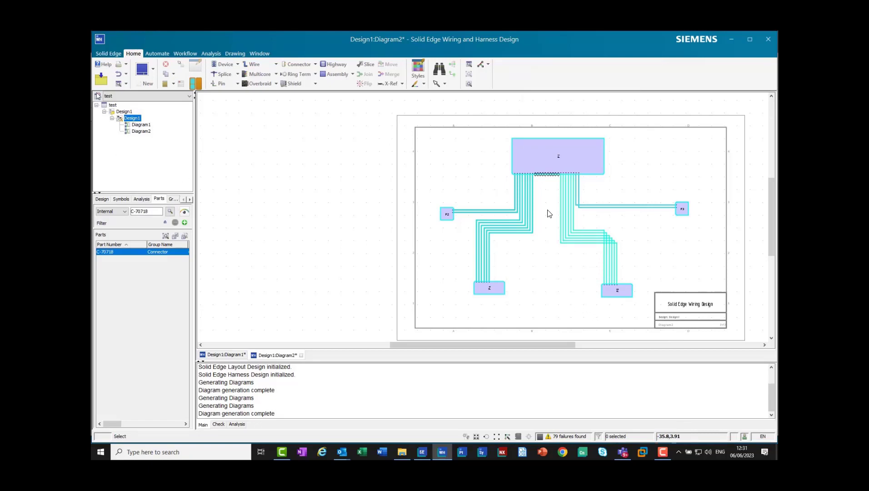
key("ctrl+s")
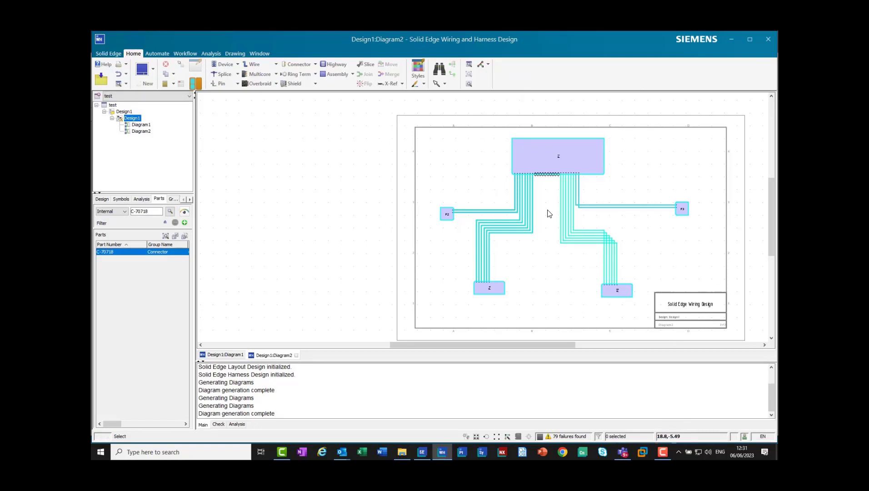